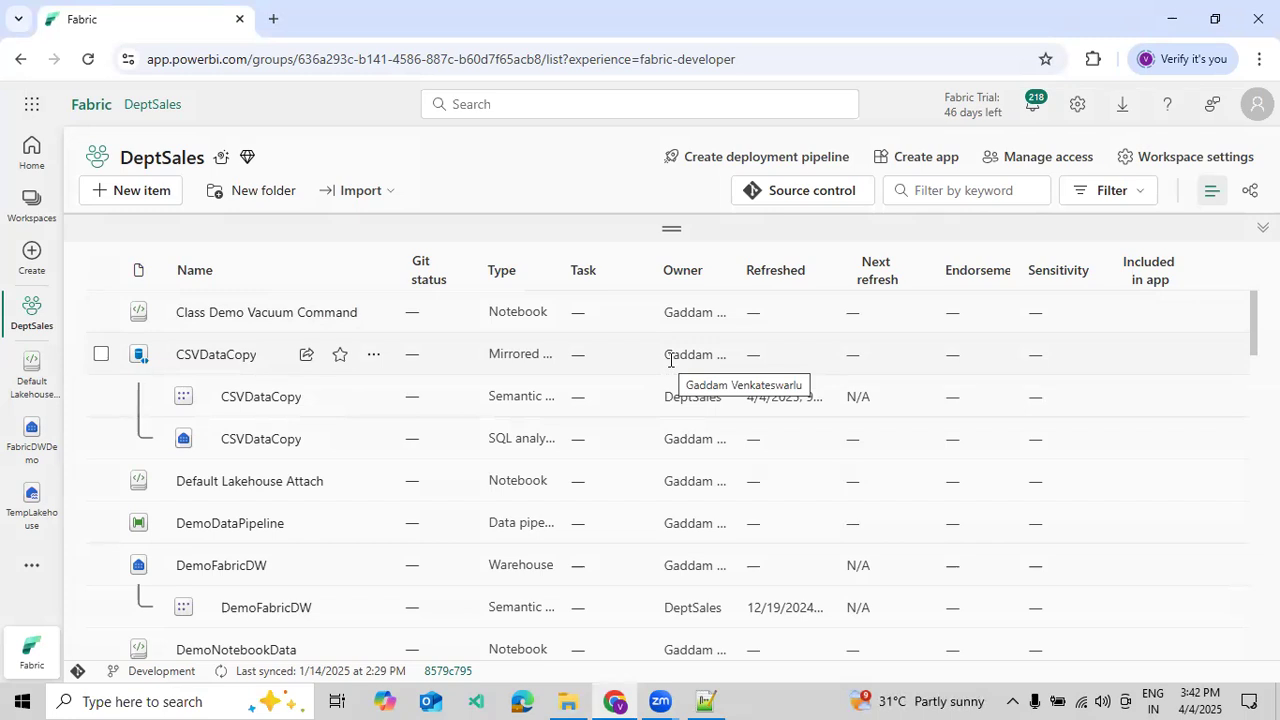
- Create a new Spark job definition named TestSparkJob in the DeptSales workspace
click(30, 254)
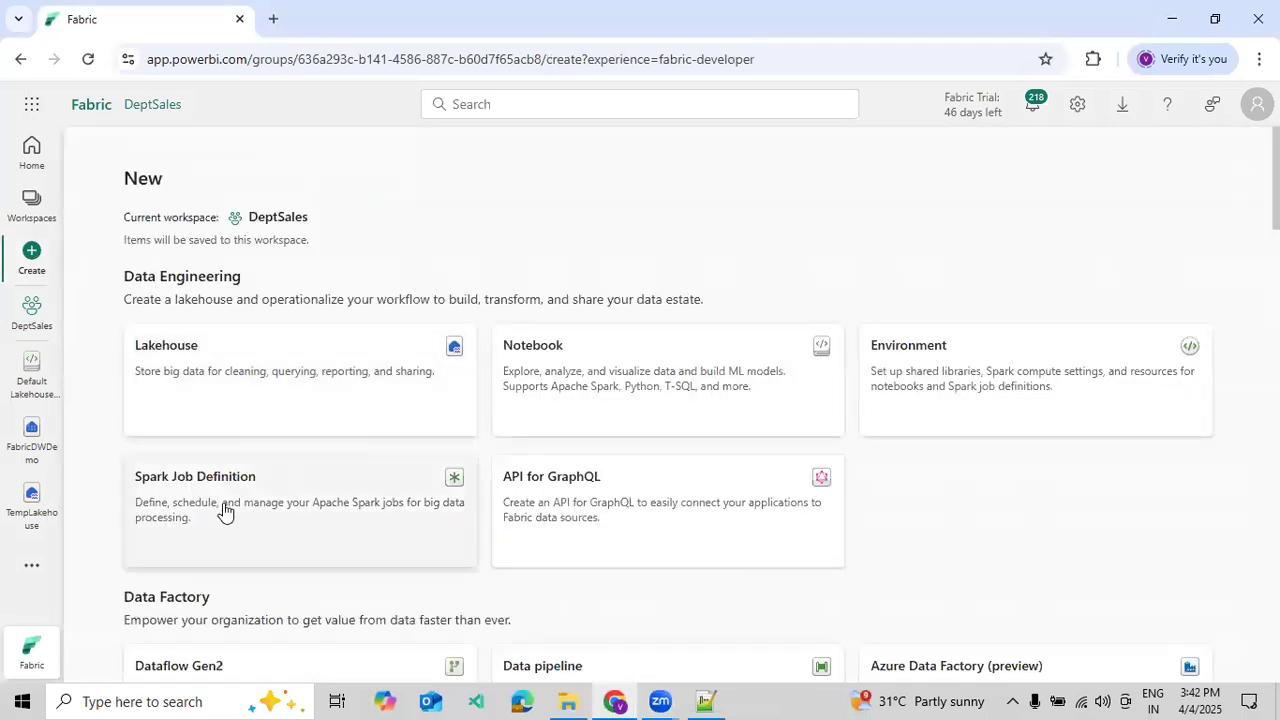
click(224, 510)
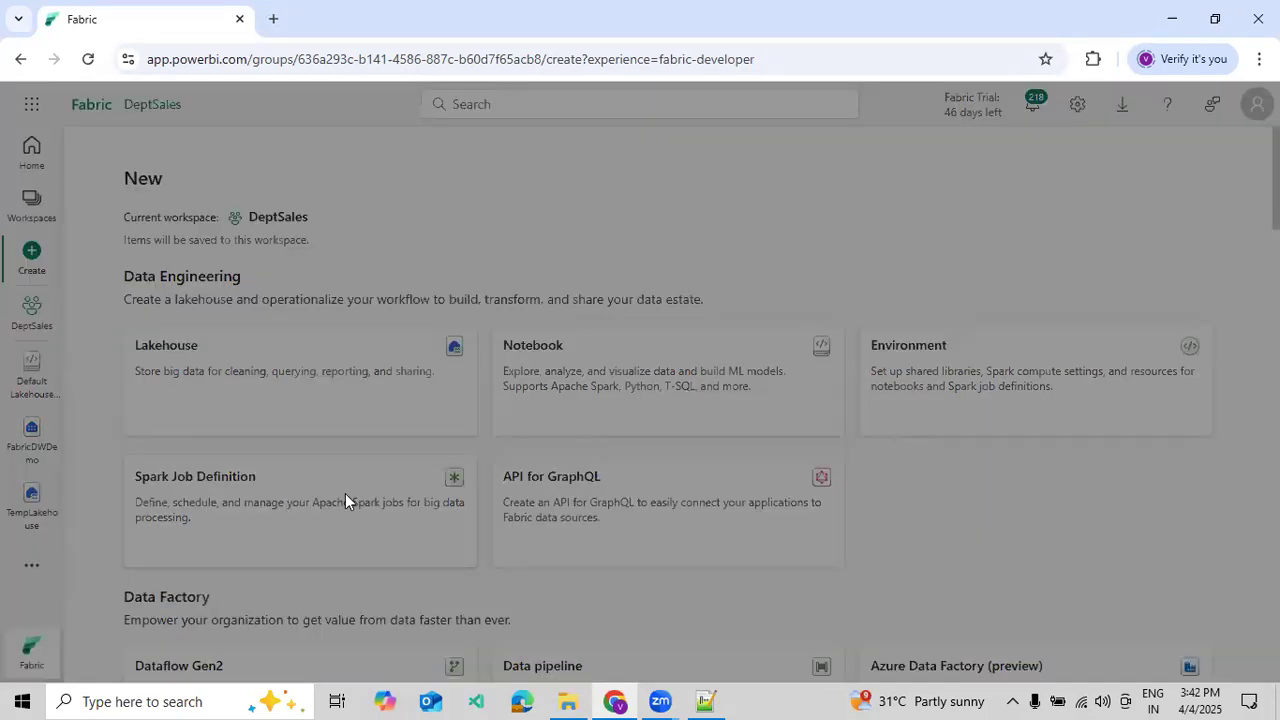
click(546, 397)
text(TestSparkJob)
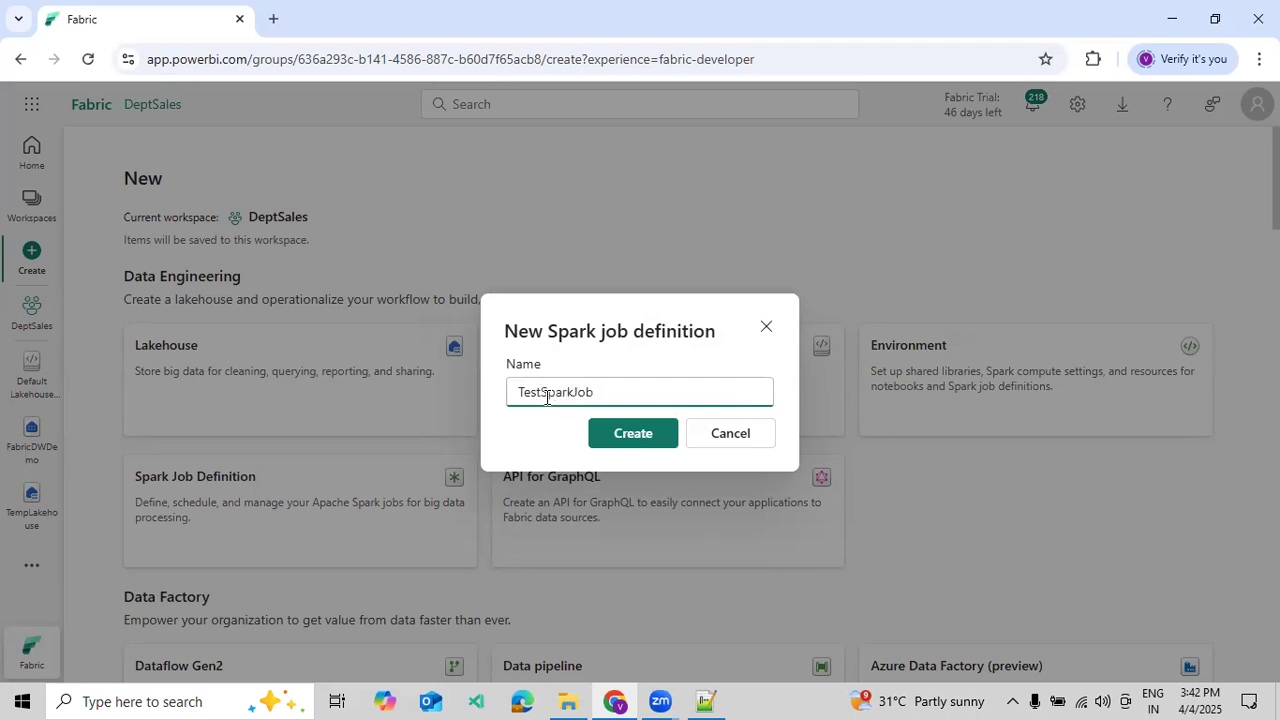
click(615, 432)
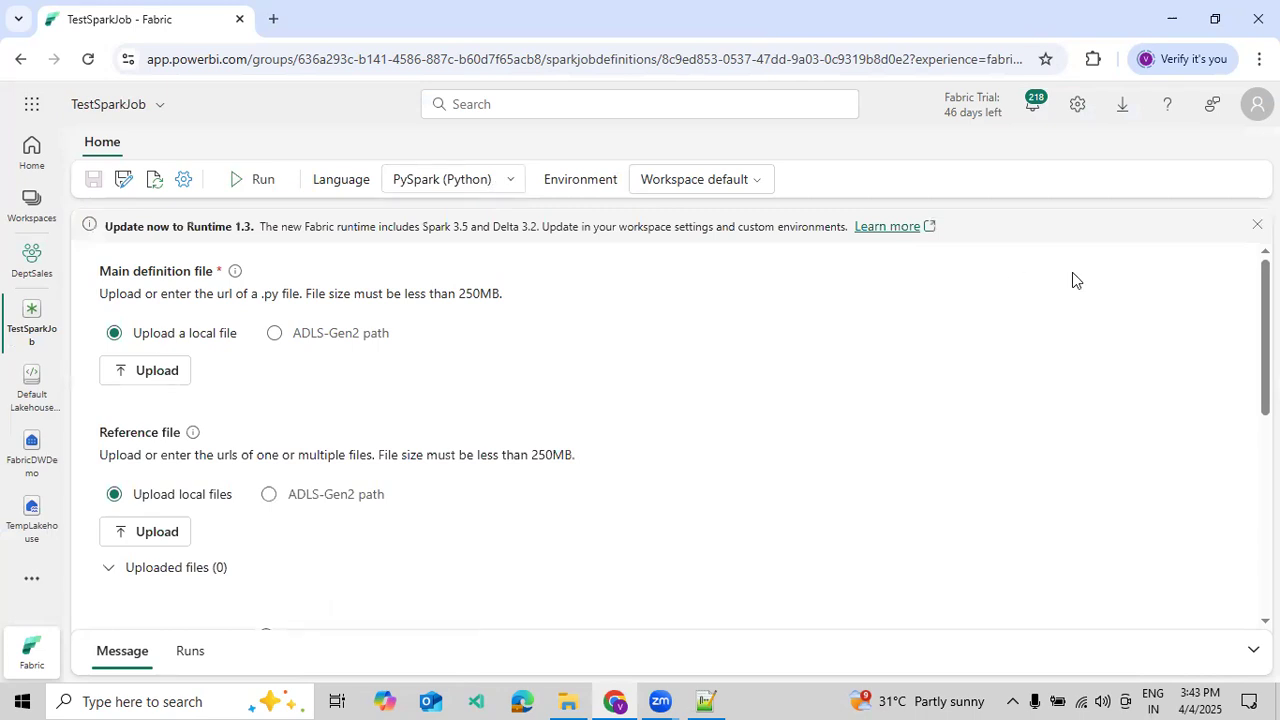
- Dismiss the runtime notice and examine the main definition file source options, reference file, command line arguments and lakehouse reference settings
click(1257, 225)
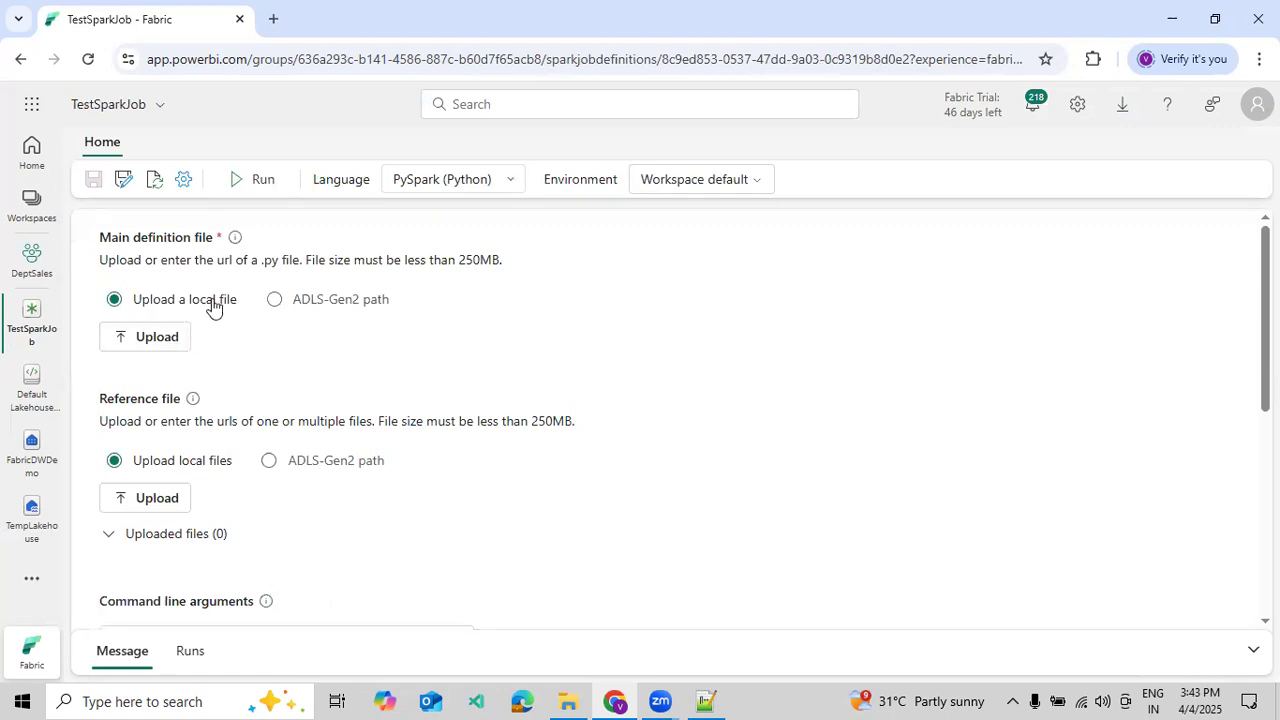
click(323, 302)
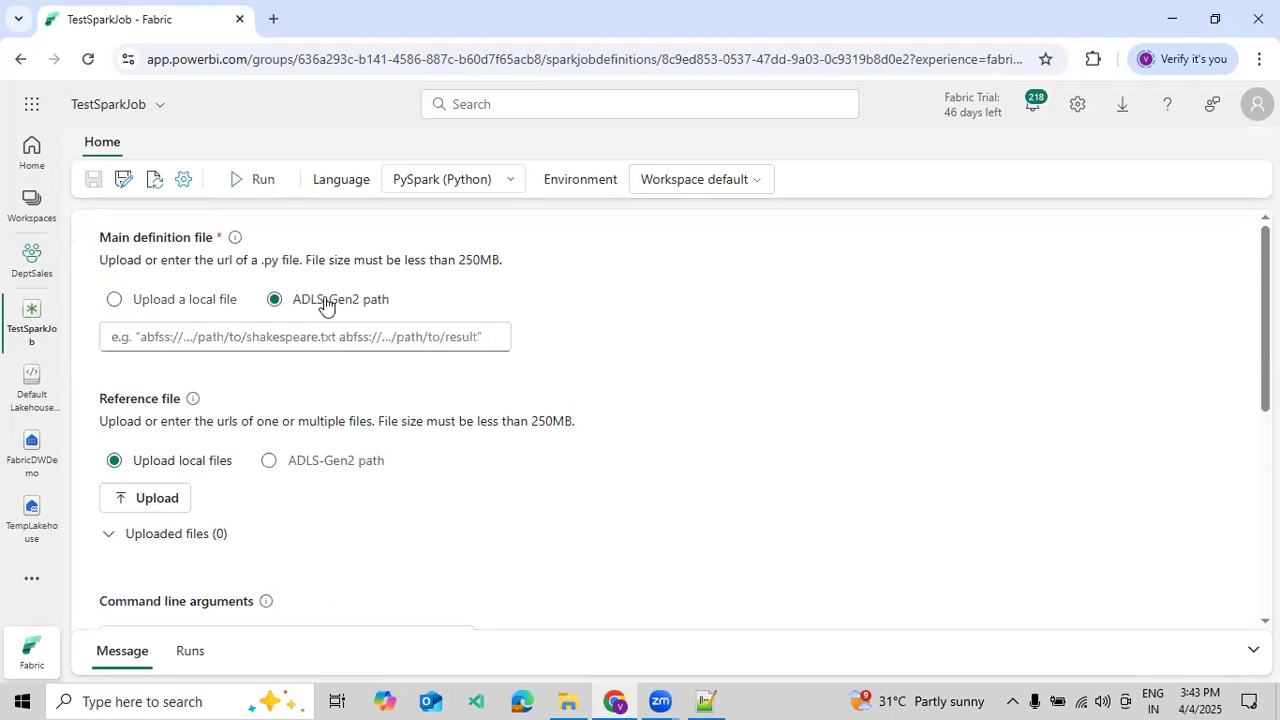
click(172, 299)
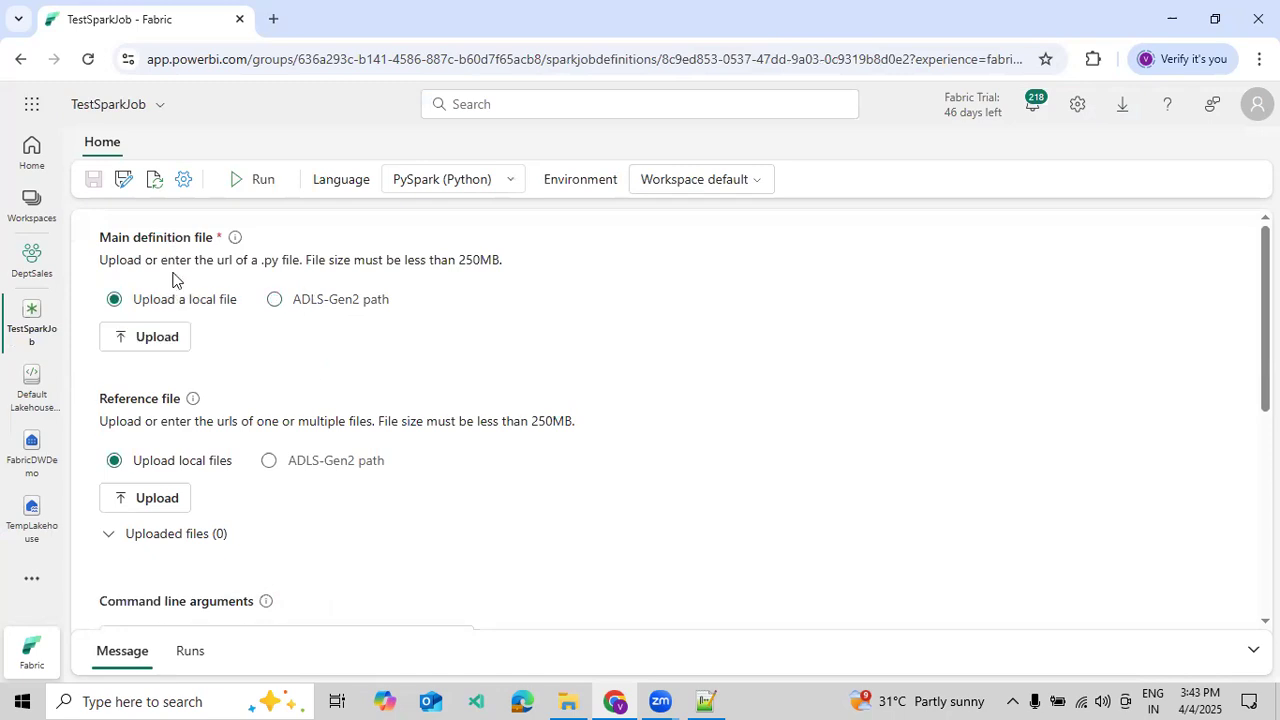
scroll(182, 368, down, 3)
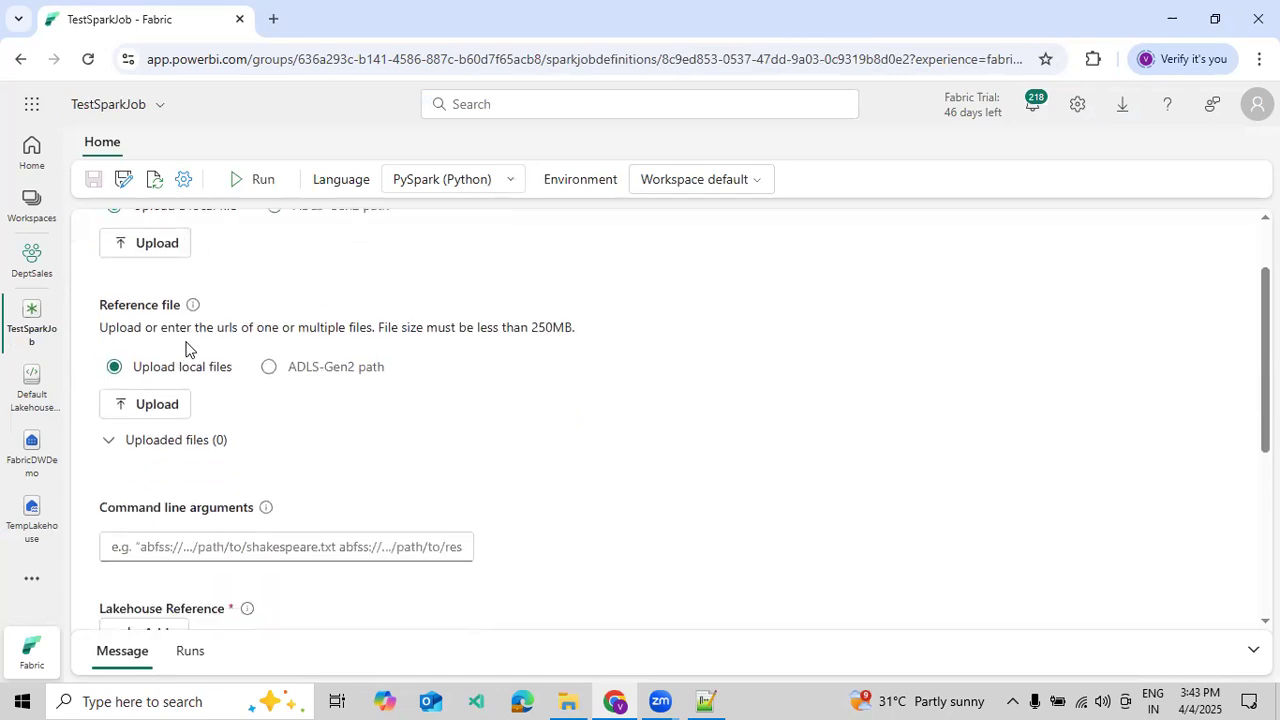
scroll(186, 357, down, 2)
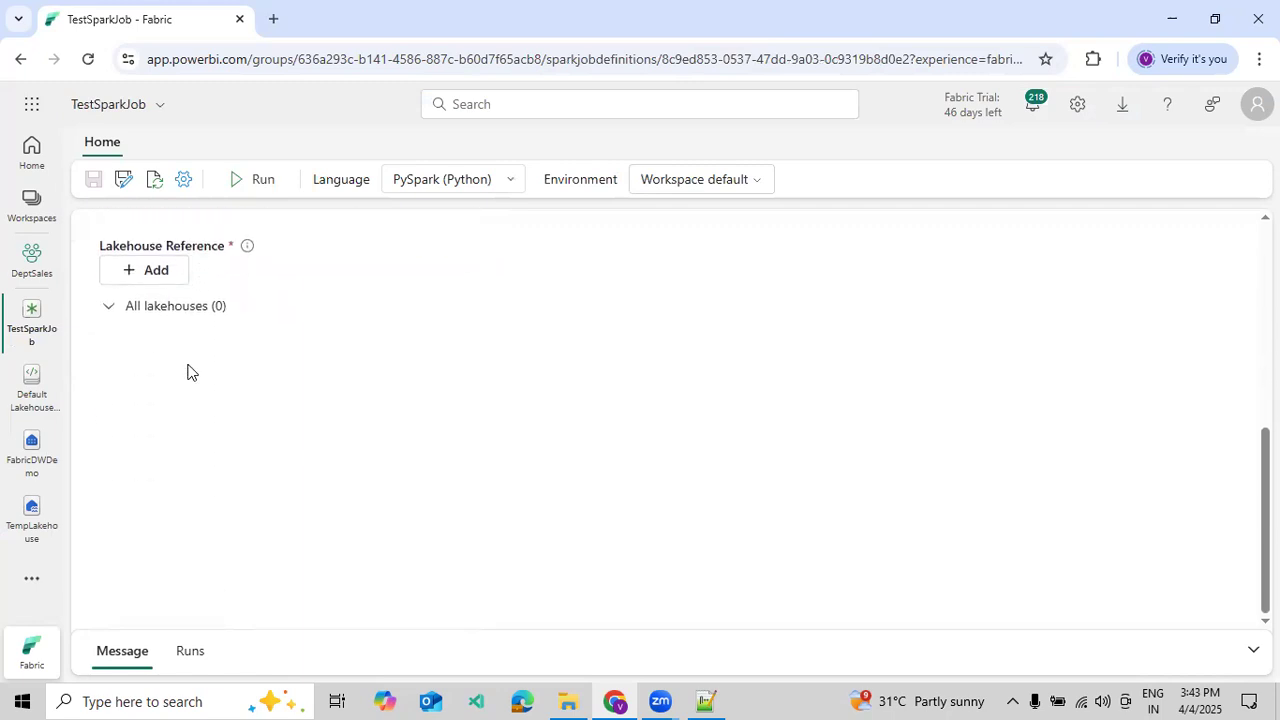
scroll(326, 360, up, 4)
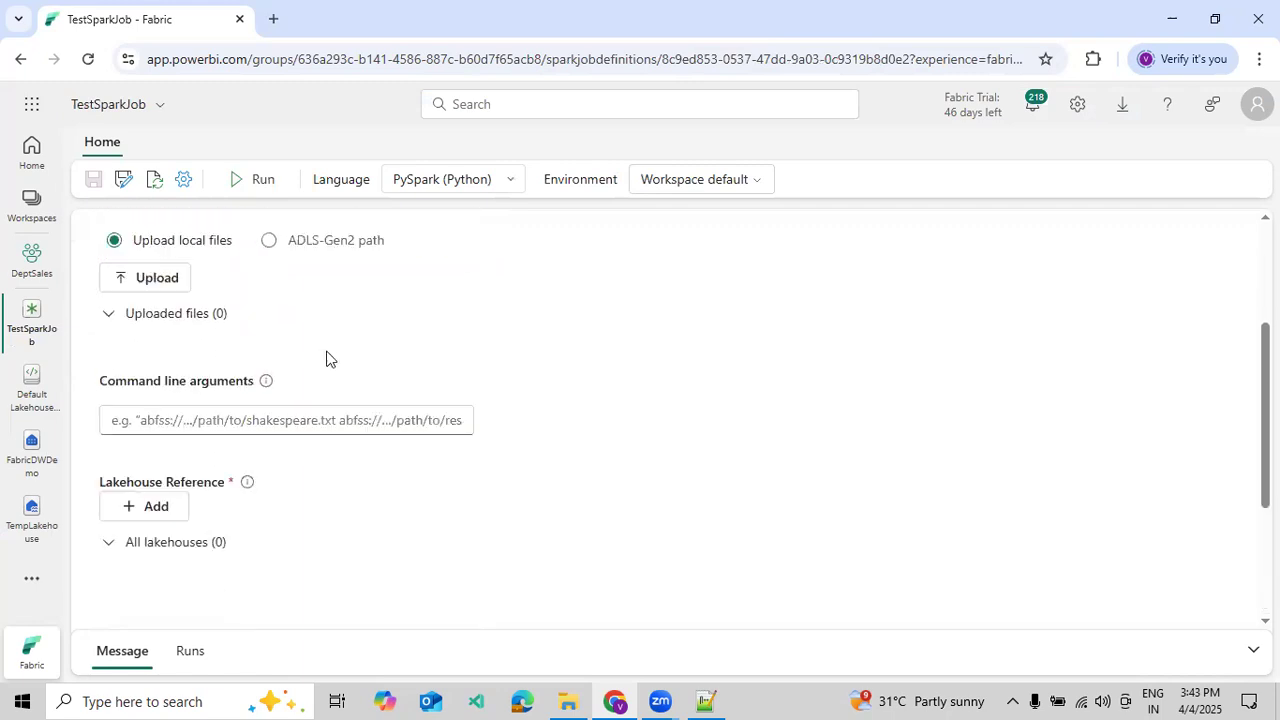
scroll(326, 360, up, 1)
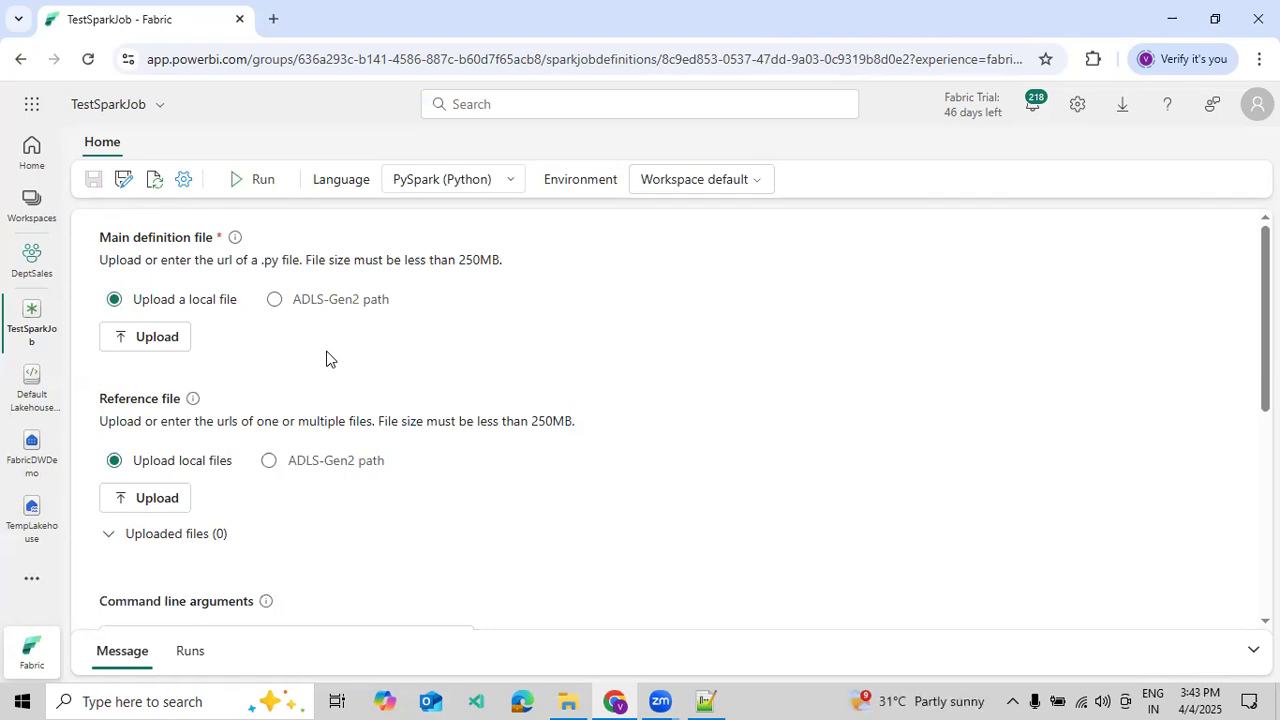
click(32, 203)
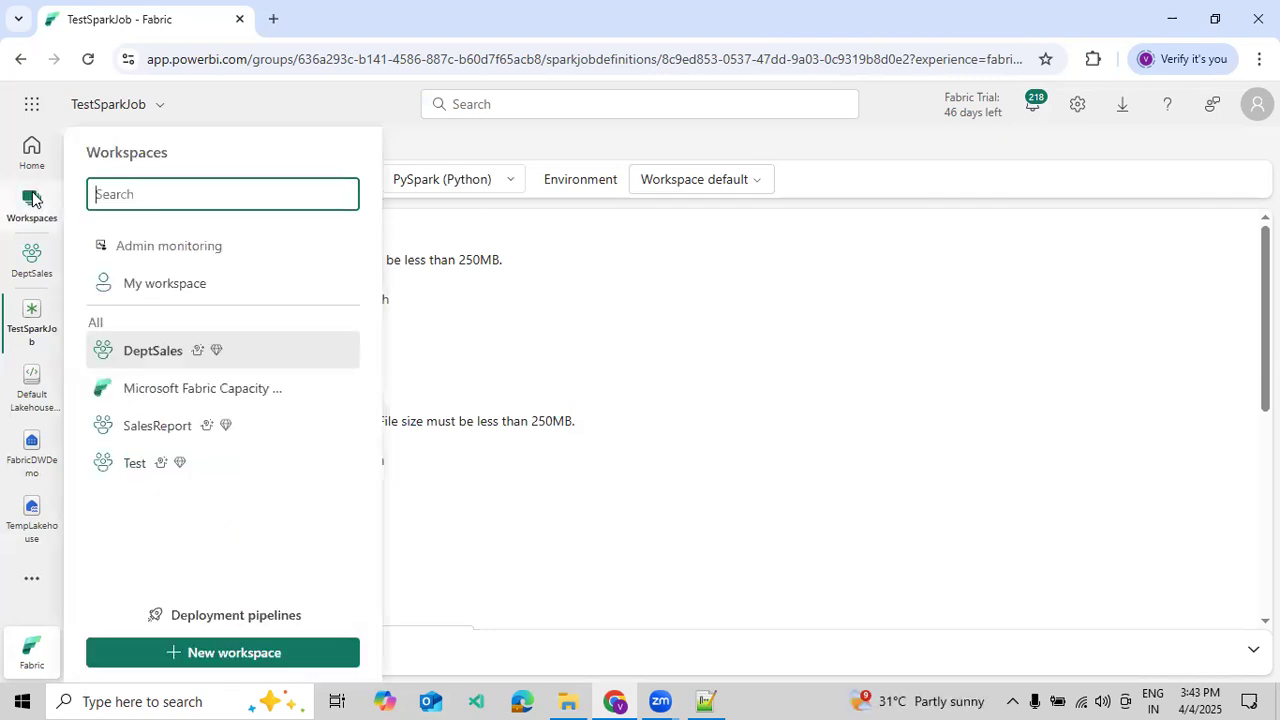
click(618, 347)
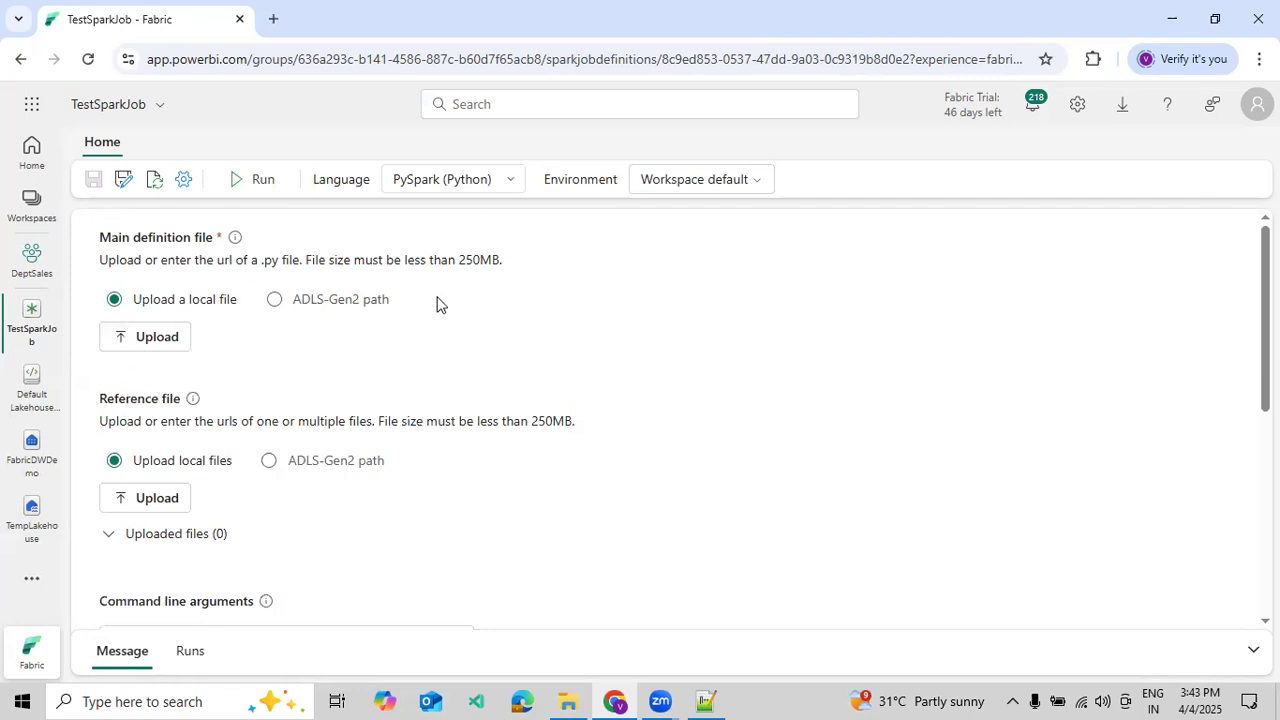
scroll(500, 320, down, 3)
scroll(527, 340, down, 1)
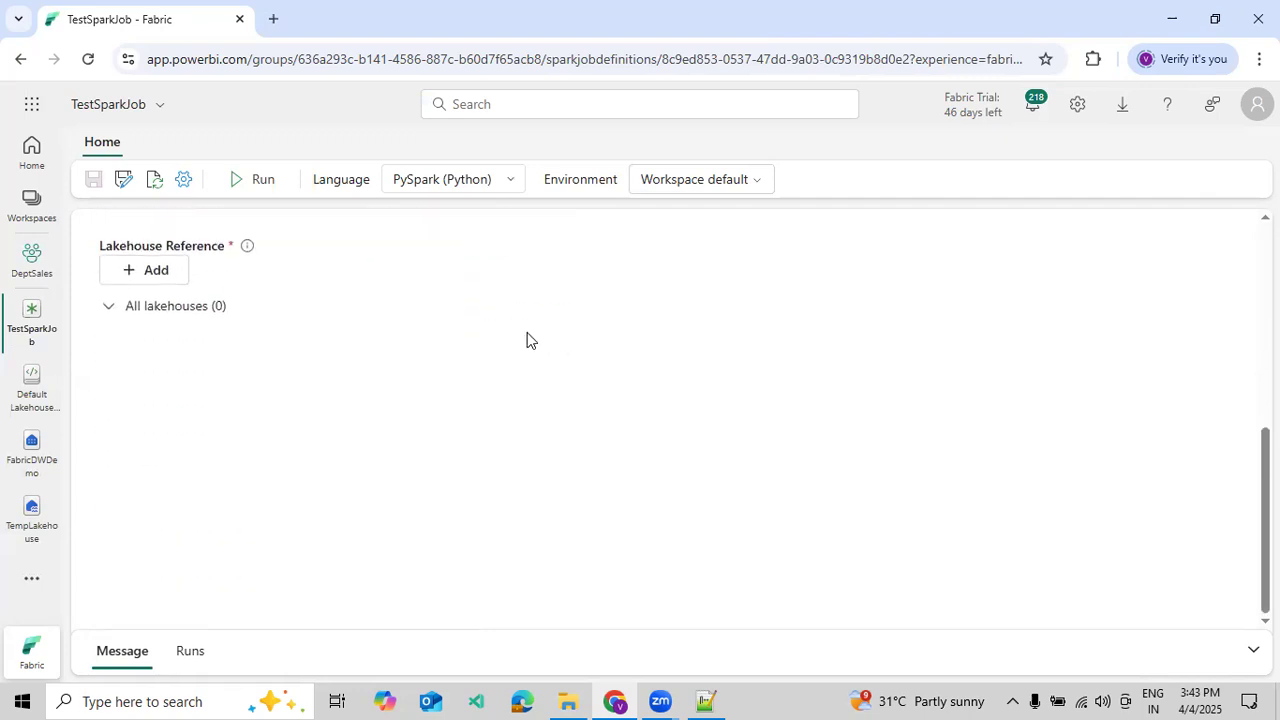
scroll(440, 337, up, 5)
- Return to the DeptSales workspace, filter its items to data pipelines and open the MainInformation pipeline
click(29, 202)
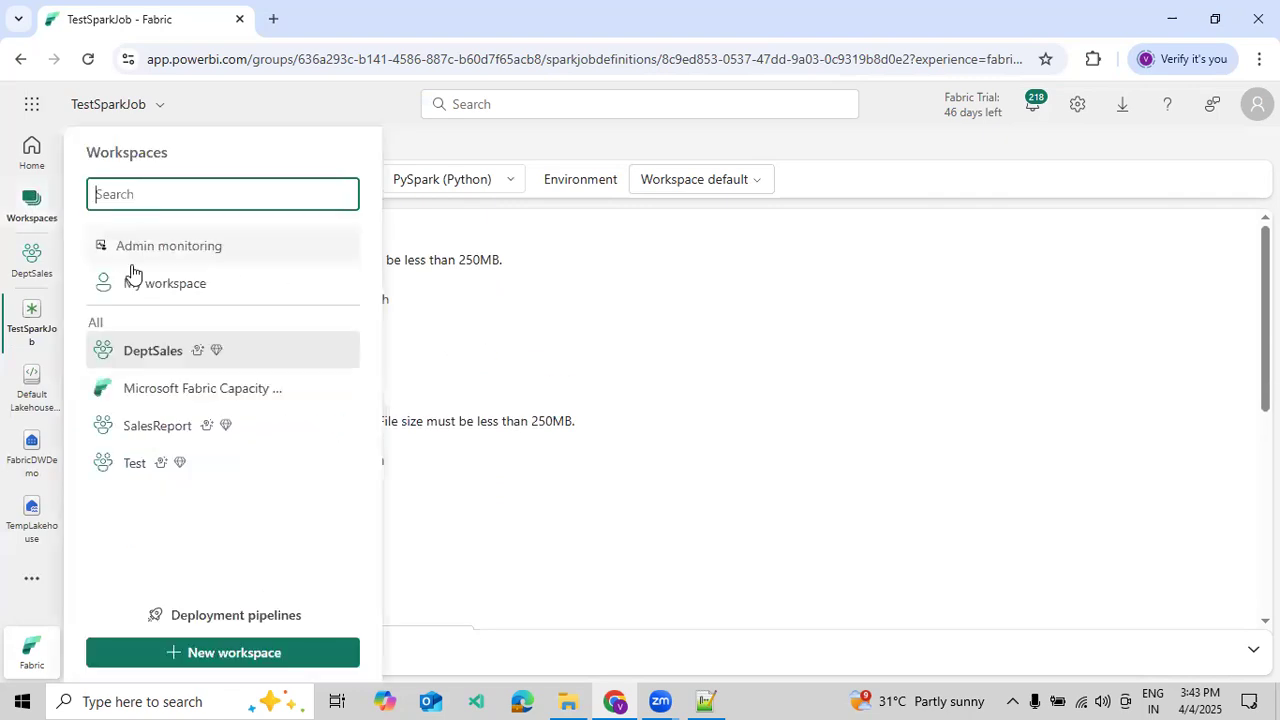
click(226, 361)
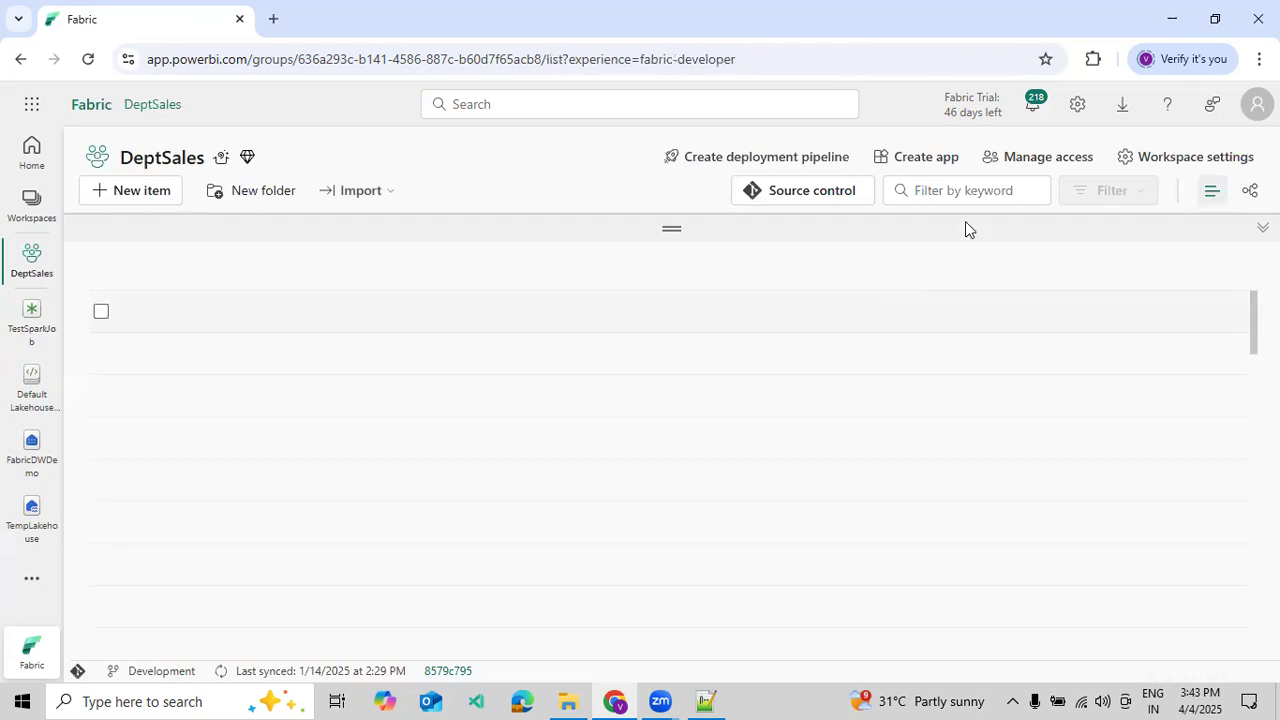
click(1097, 191)
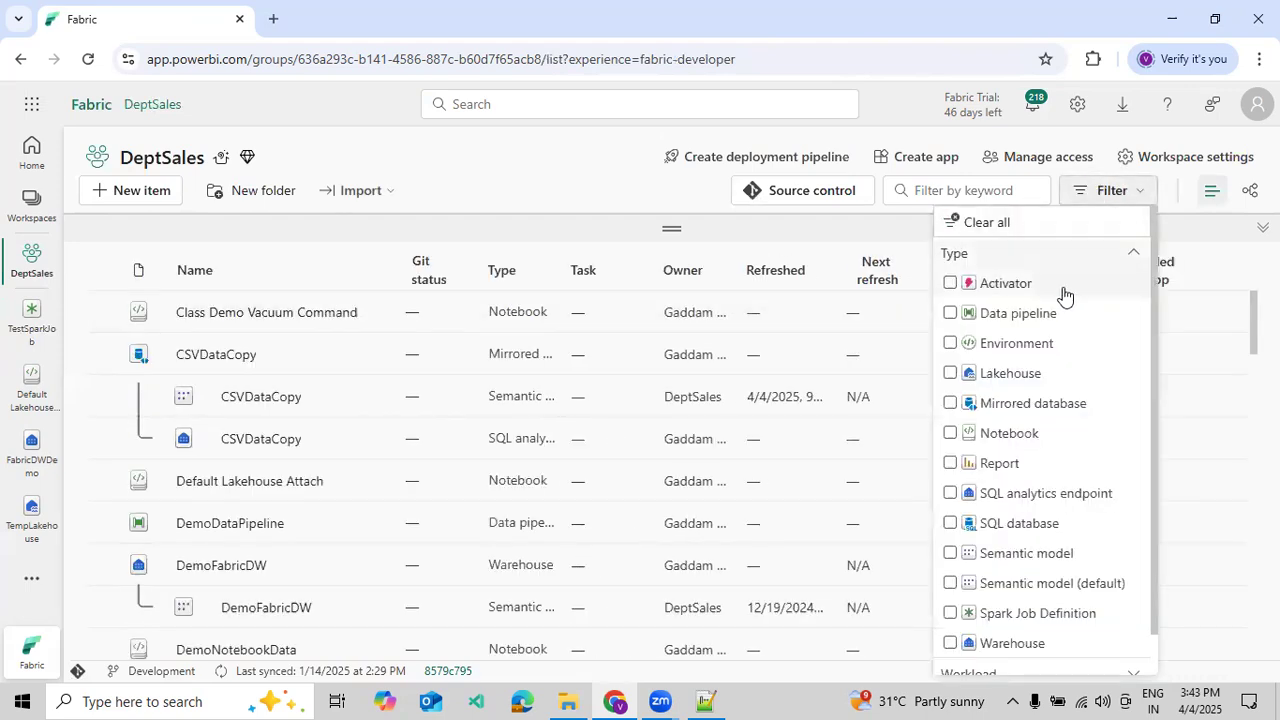
click(1040, 313)
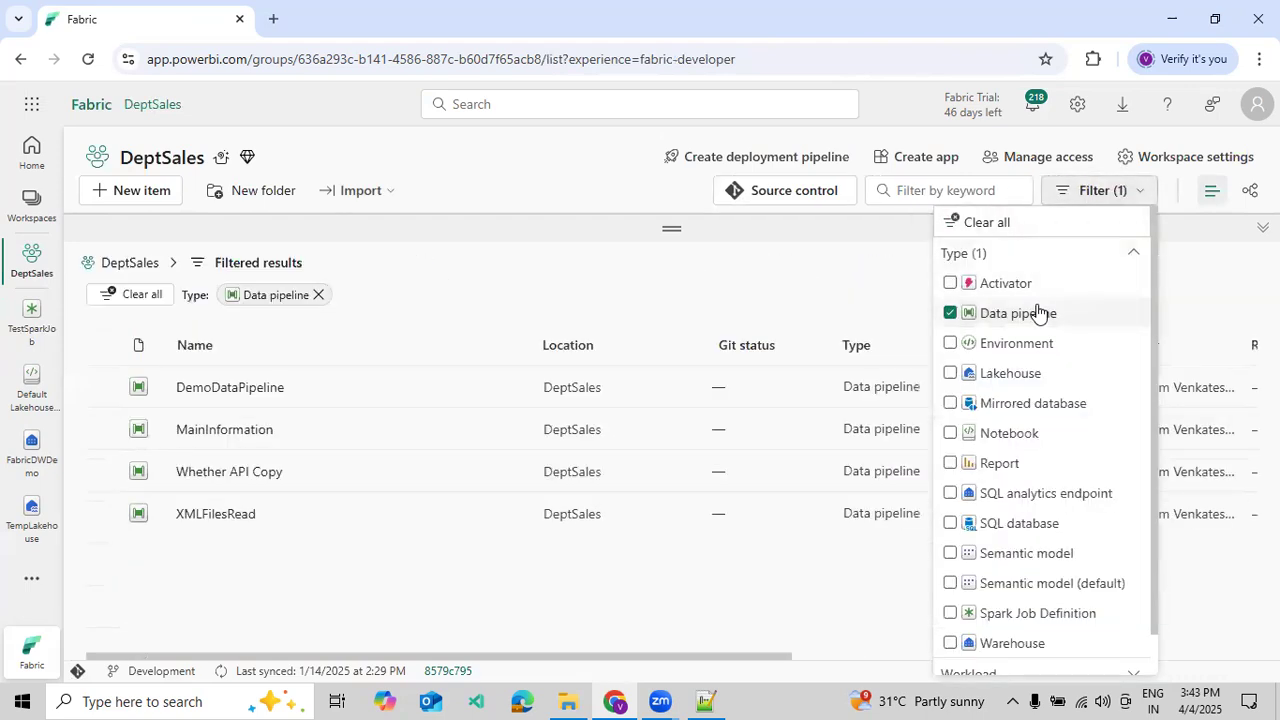
click(230, 433)
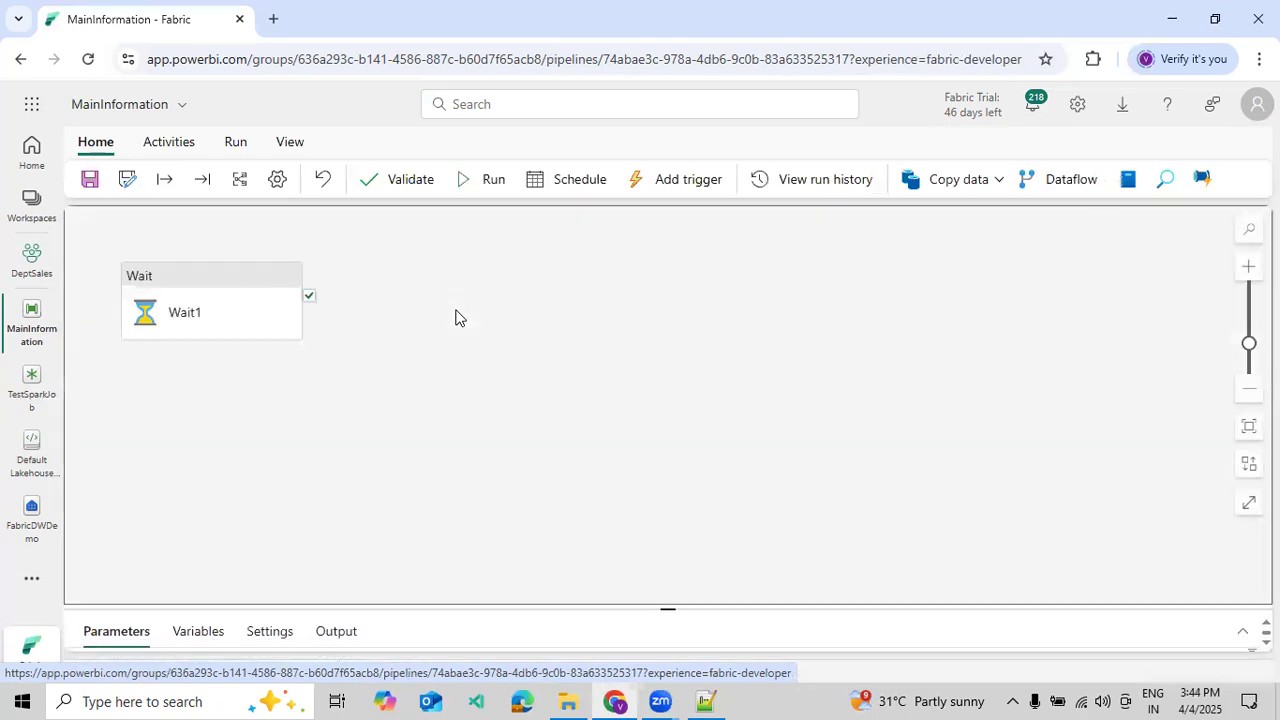
- Delete the Wait1 activity from the pipeline canvas and add a Spark Job Definition activity in its place
click(148, 338)
click(147, 334)
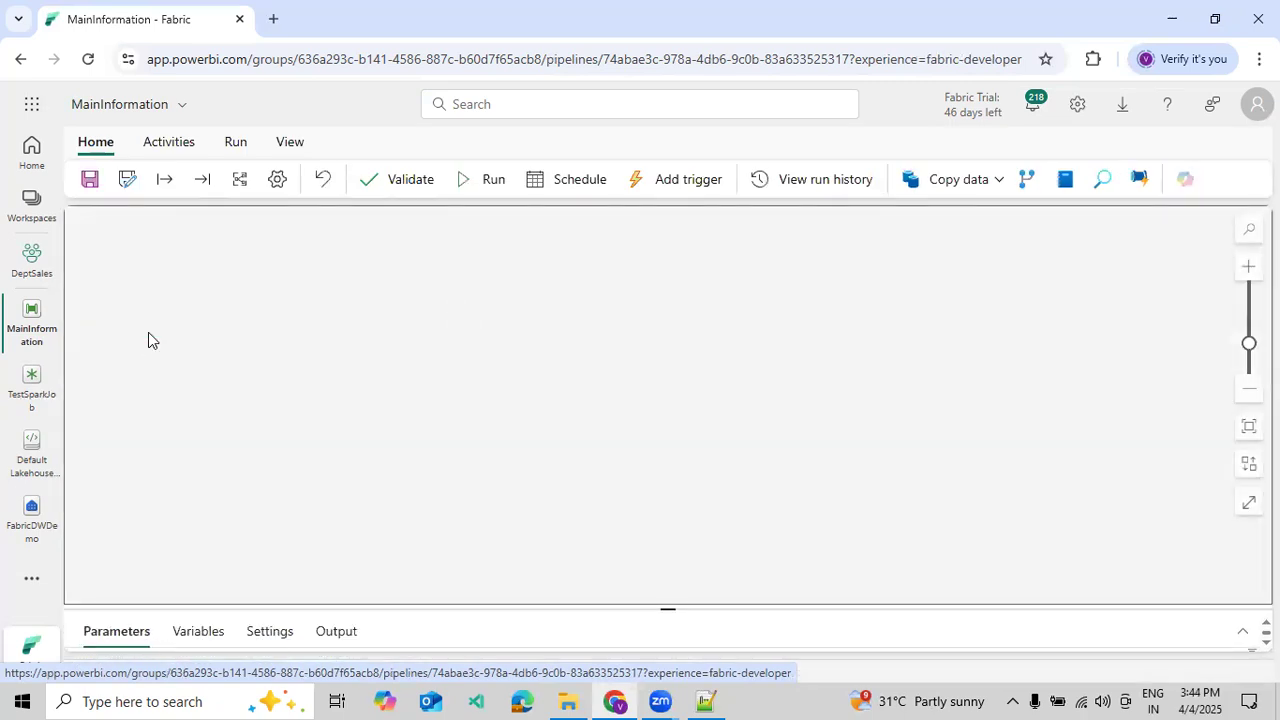
click(169, 142)
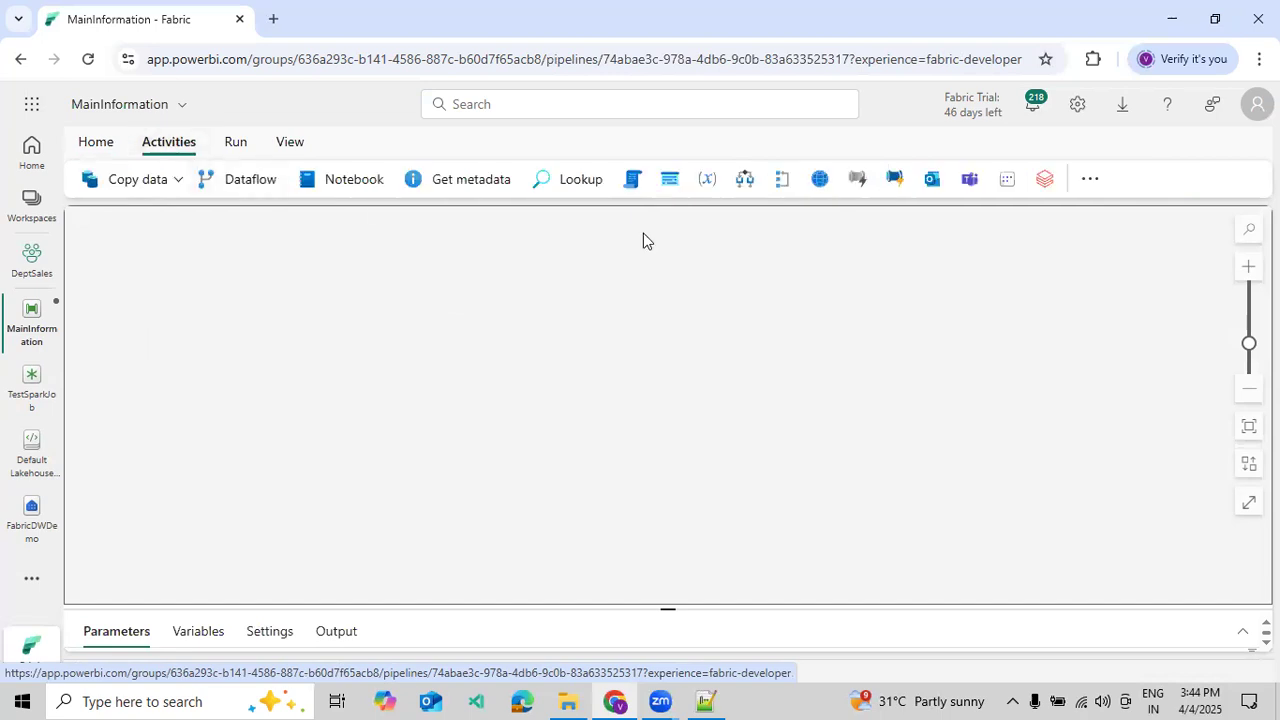
click(1088, 181)
scroll(1076, 486, down, 3)
scroll(1076, 490, down, 3)
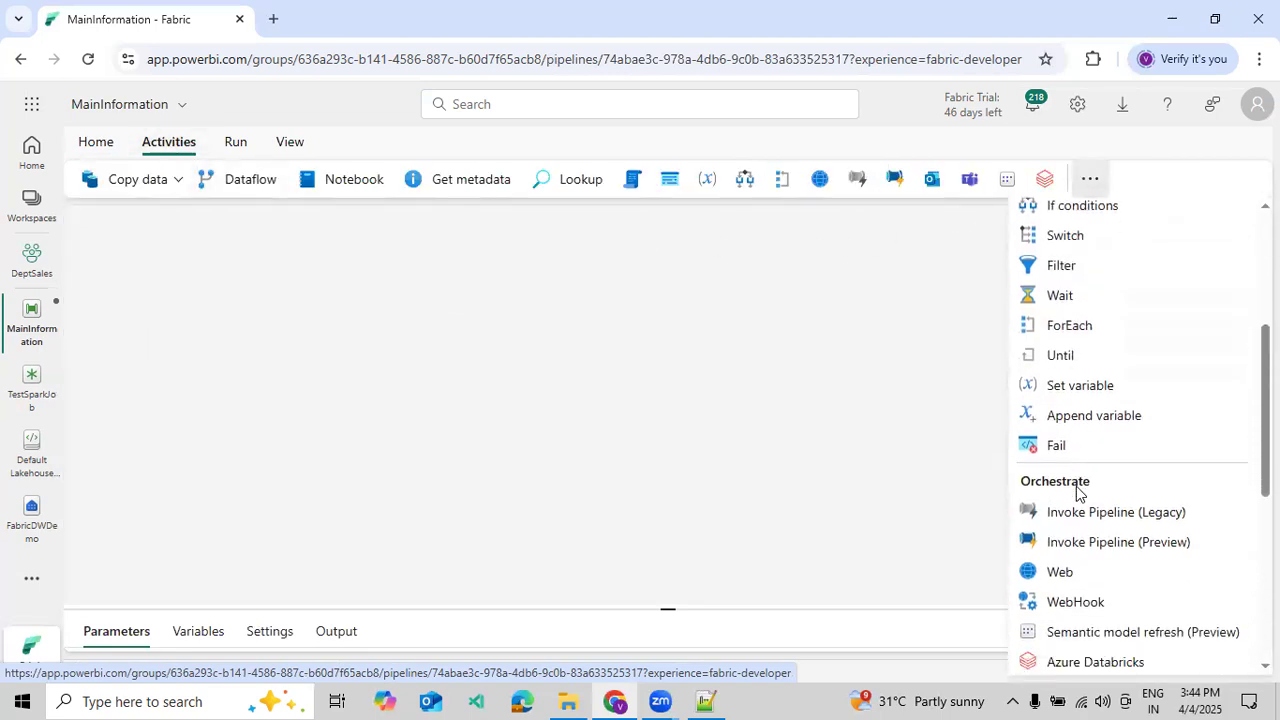
scroll(1082, 500, down, 2)
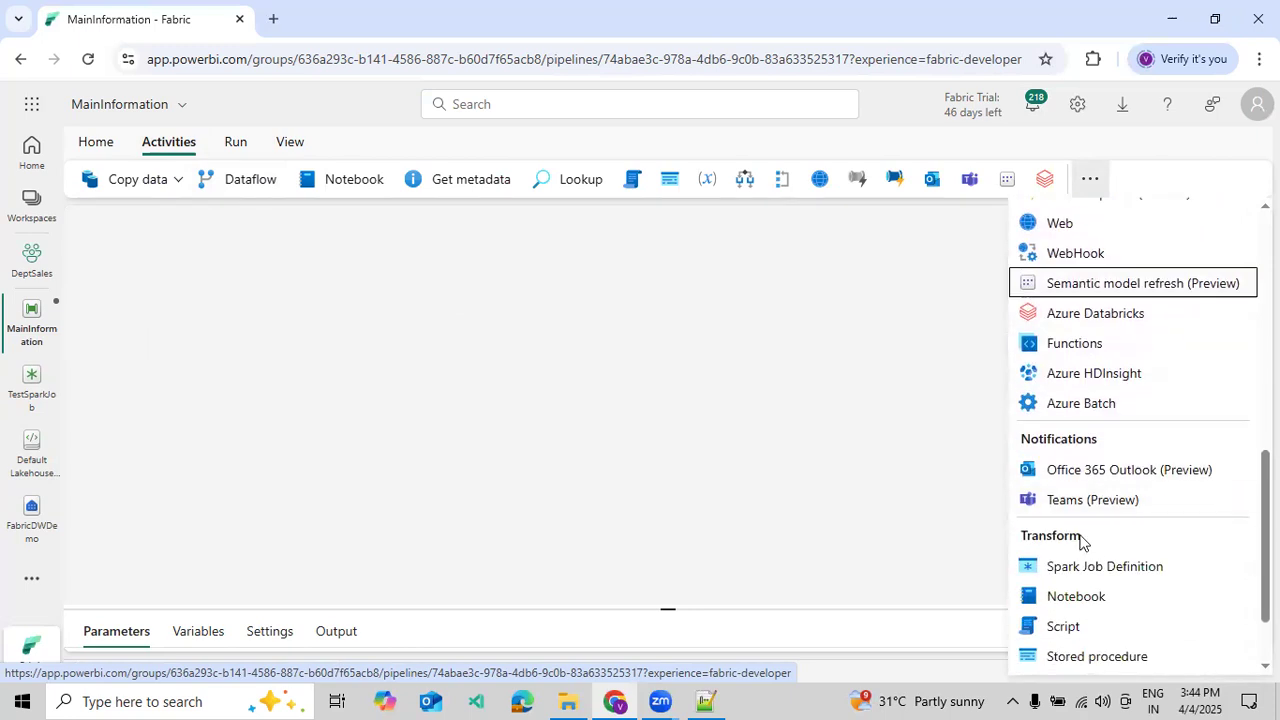
scroll(1080, 549, down, 1)
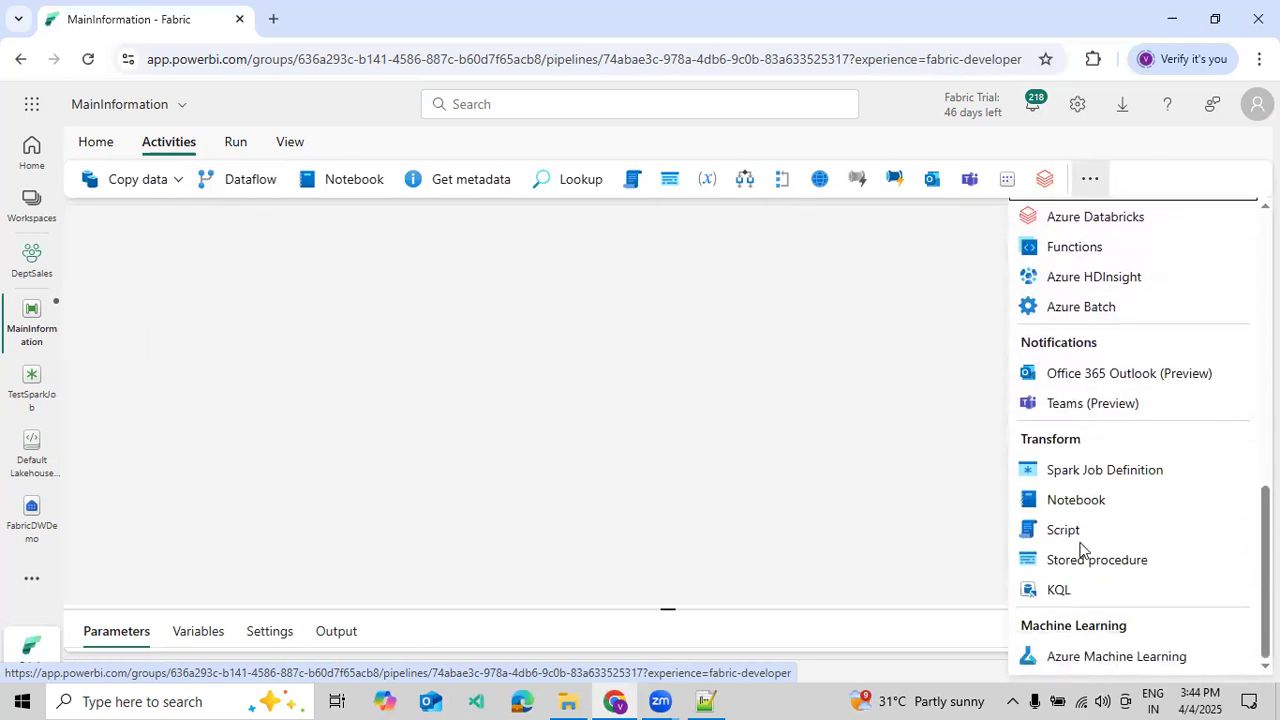
click(1108, 476)
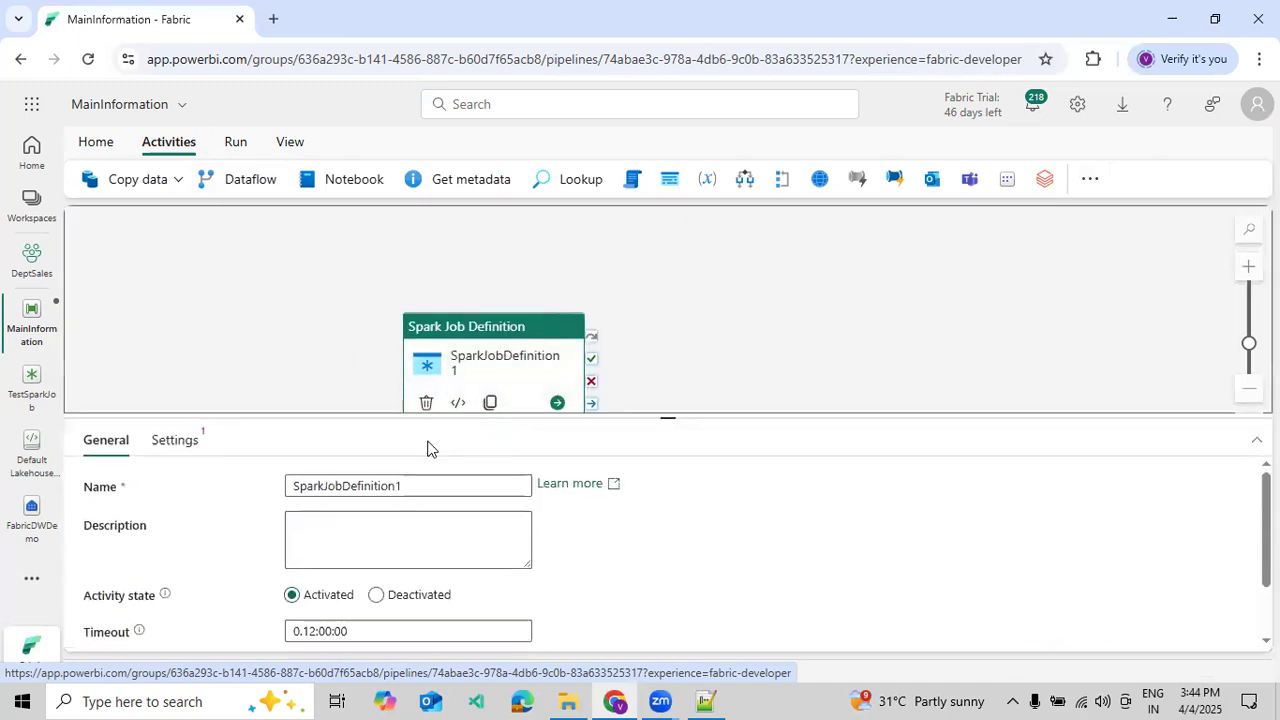
- Name the Spark Job Definition activity "Test Job Data" and move it slightly up and left on the canvas
text(T)
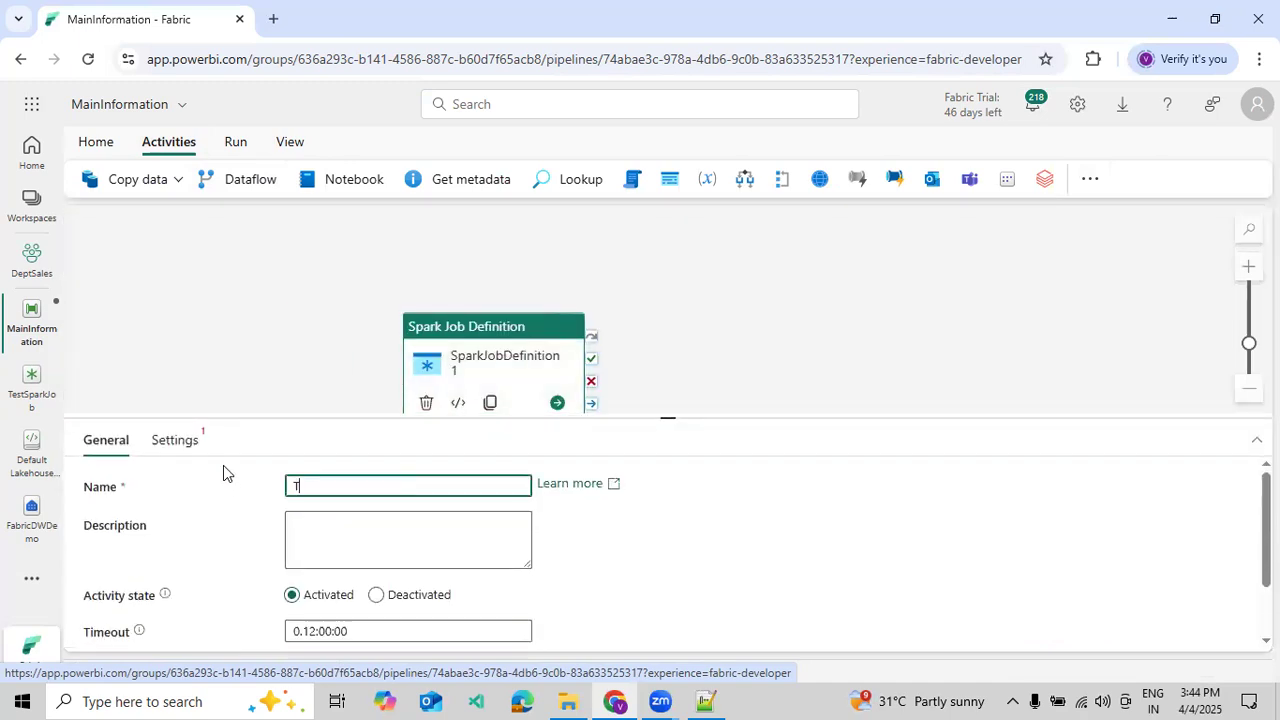
text(est Job Data)
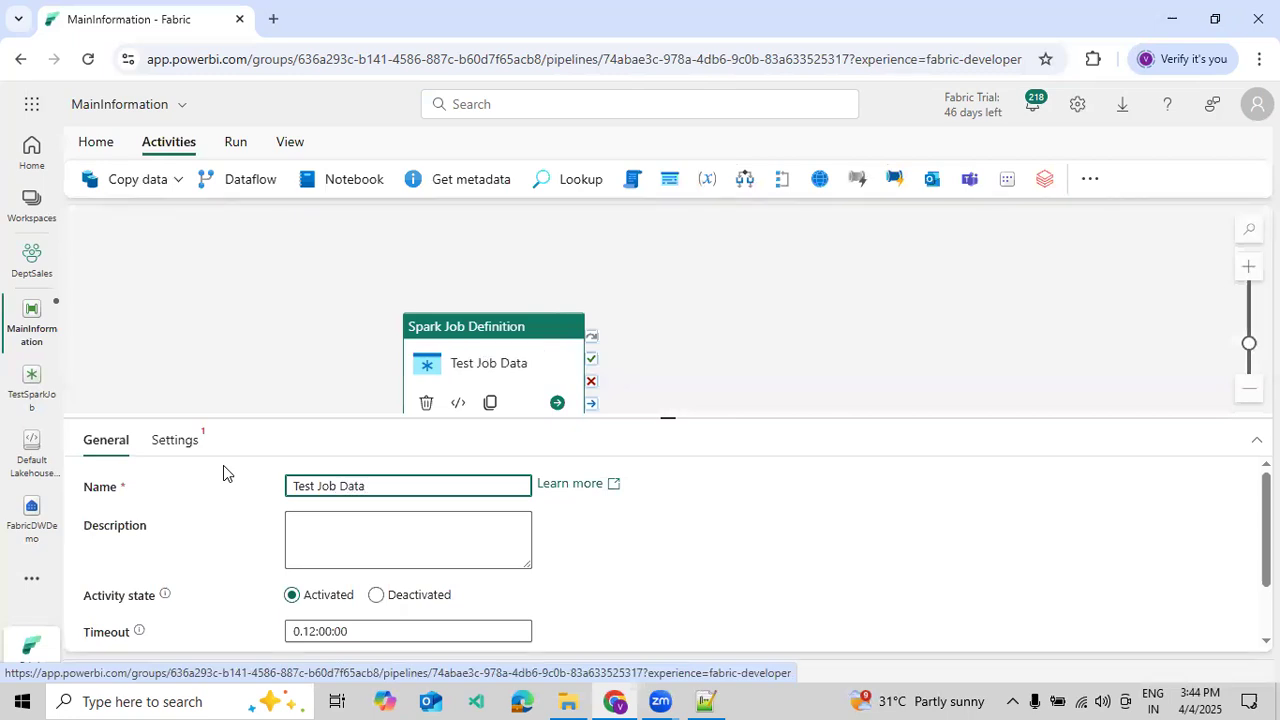
drag(450, 355, 420, 320)
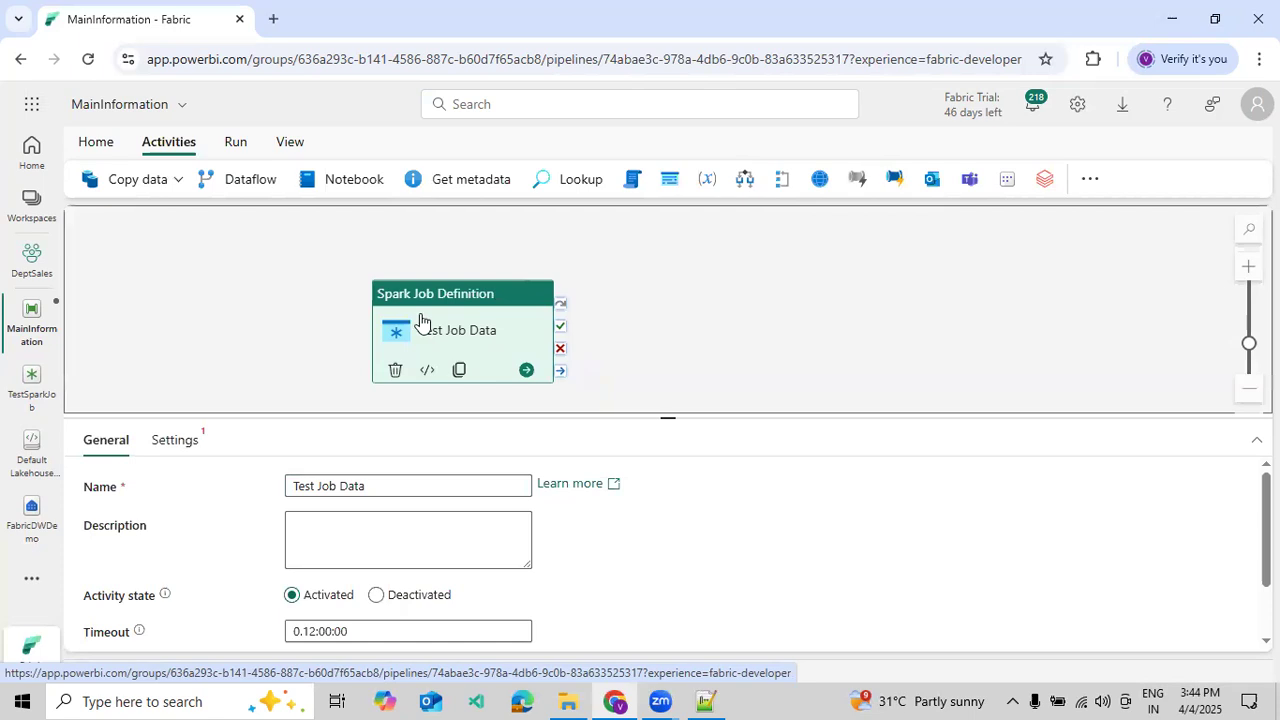
- Enlarge the activity's settings area and choose DeptSales as the workspace
click(186, 443)
drag(271, 414, 271, 212)
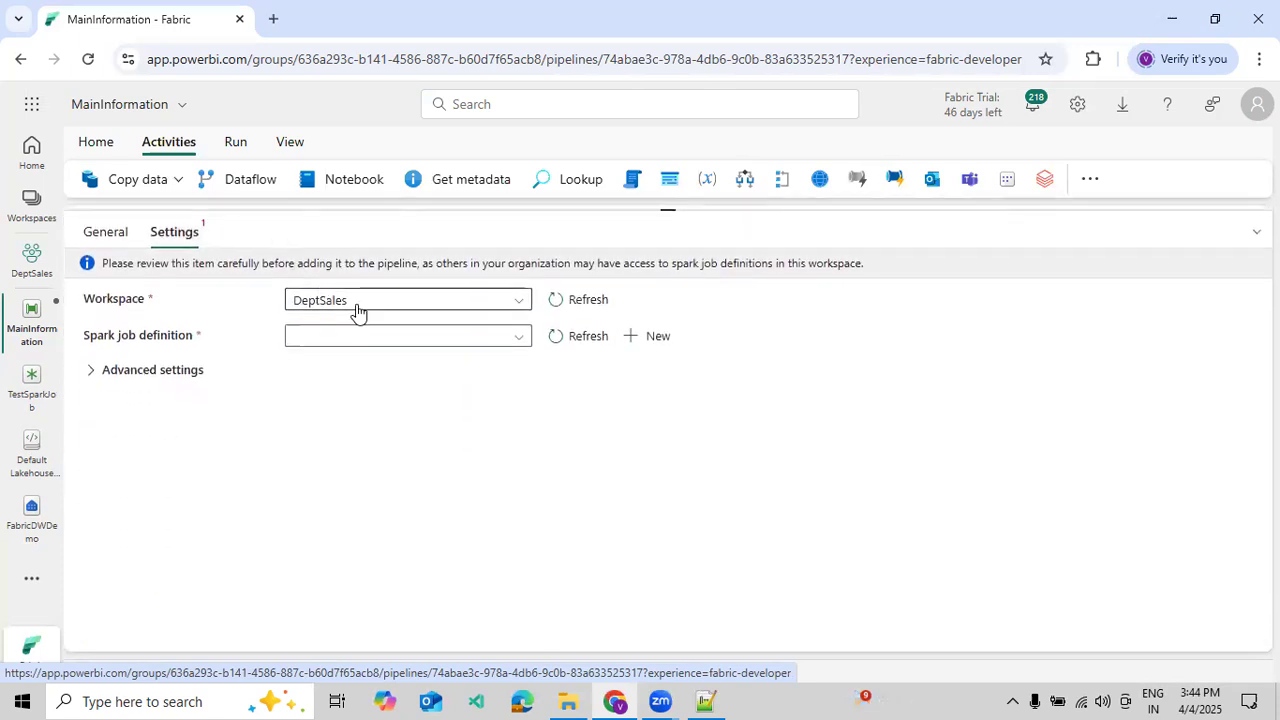
click(358, 311)
click(358, 311)
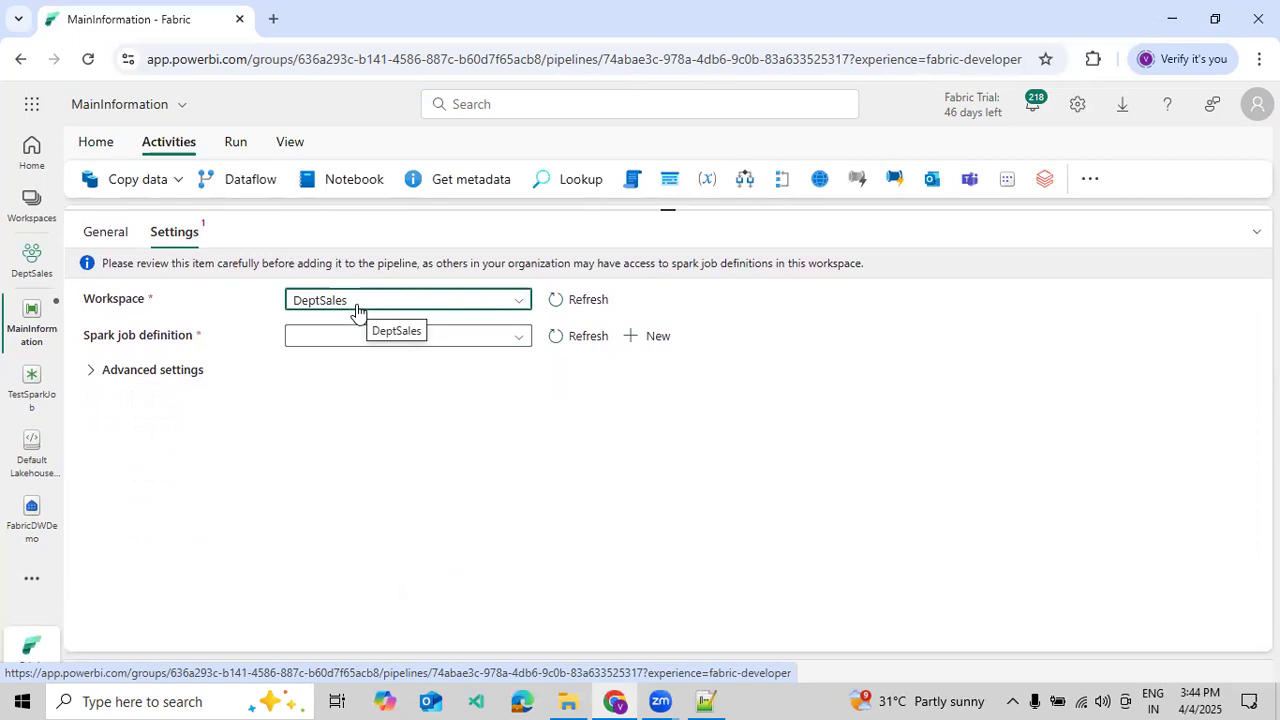
click(357, 311)
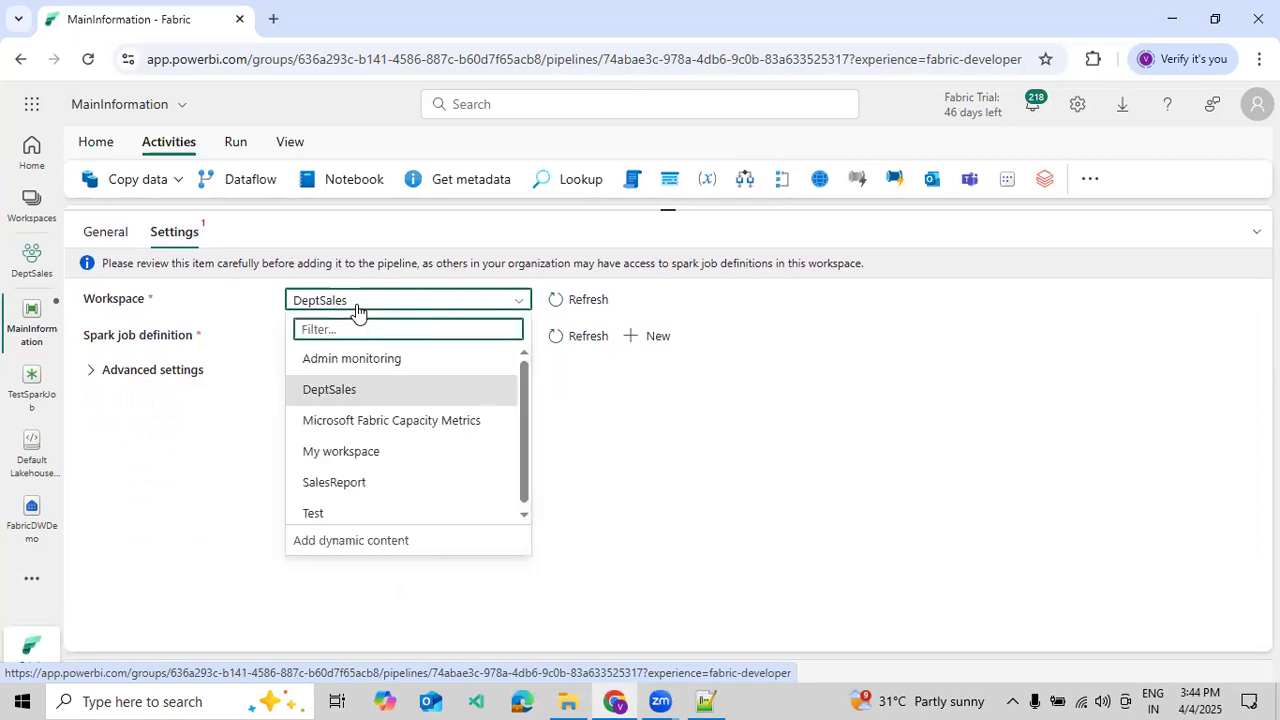
click(357, 390)
- Choose TempSparkJobDefination as the activity's Spark job definition and expand the advanced settings
click(438, 340)
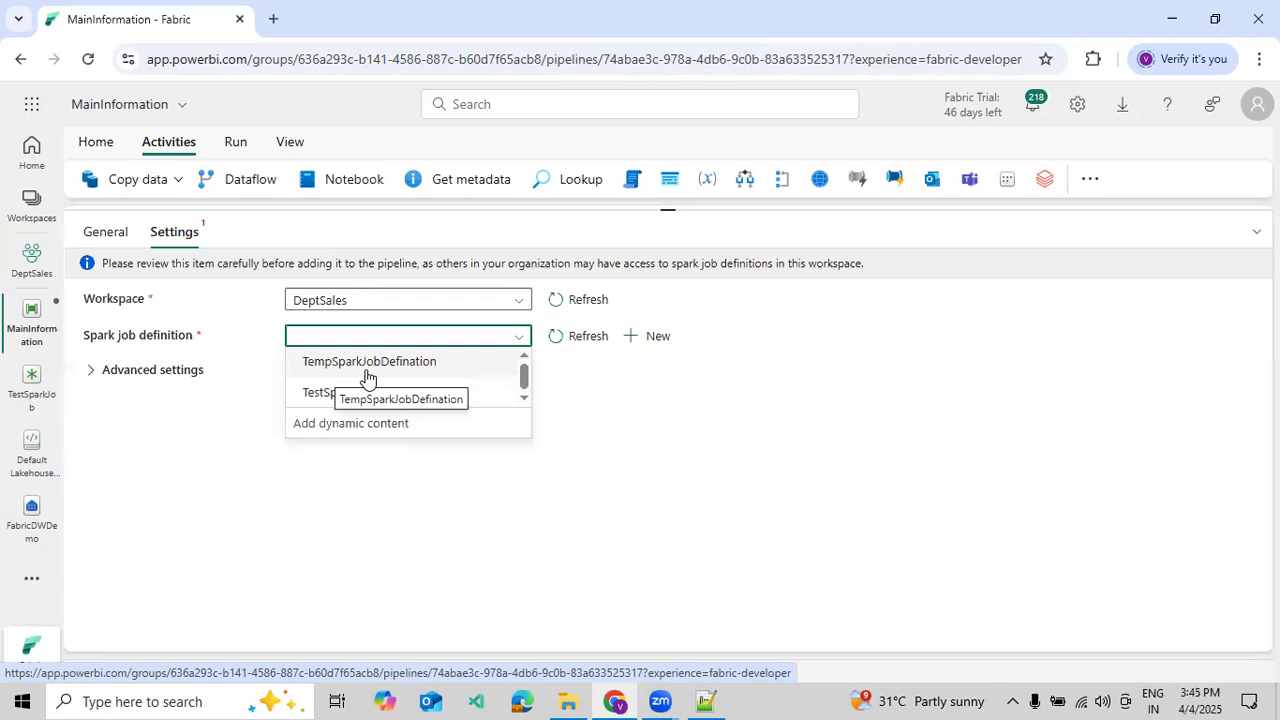
click(366, 370)
click(397, 342)
click(381, 399)
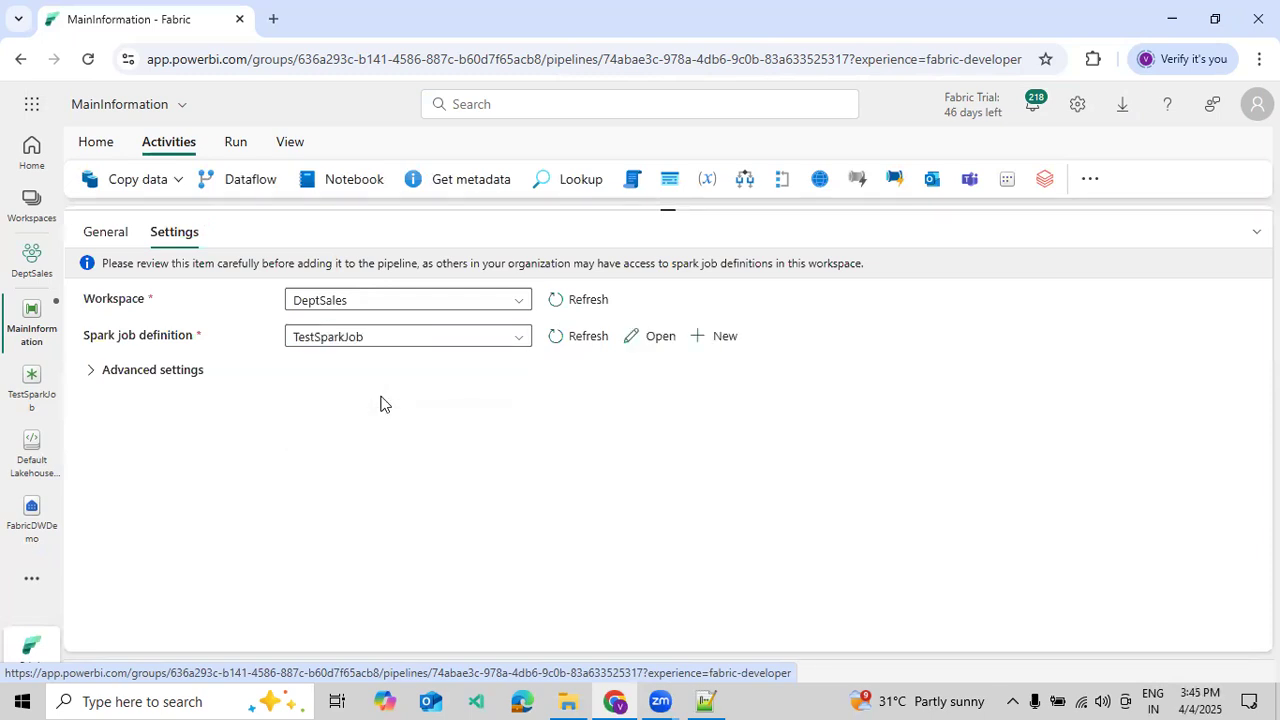
click(402, 341)
click(366, 369)
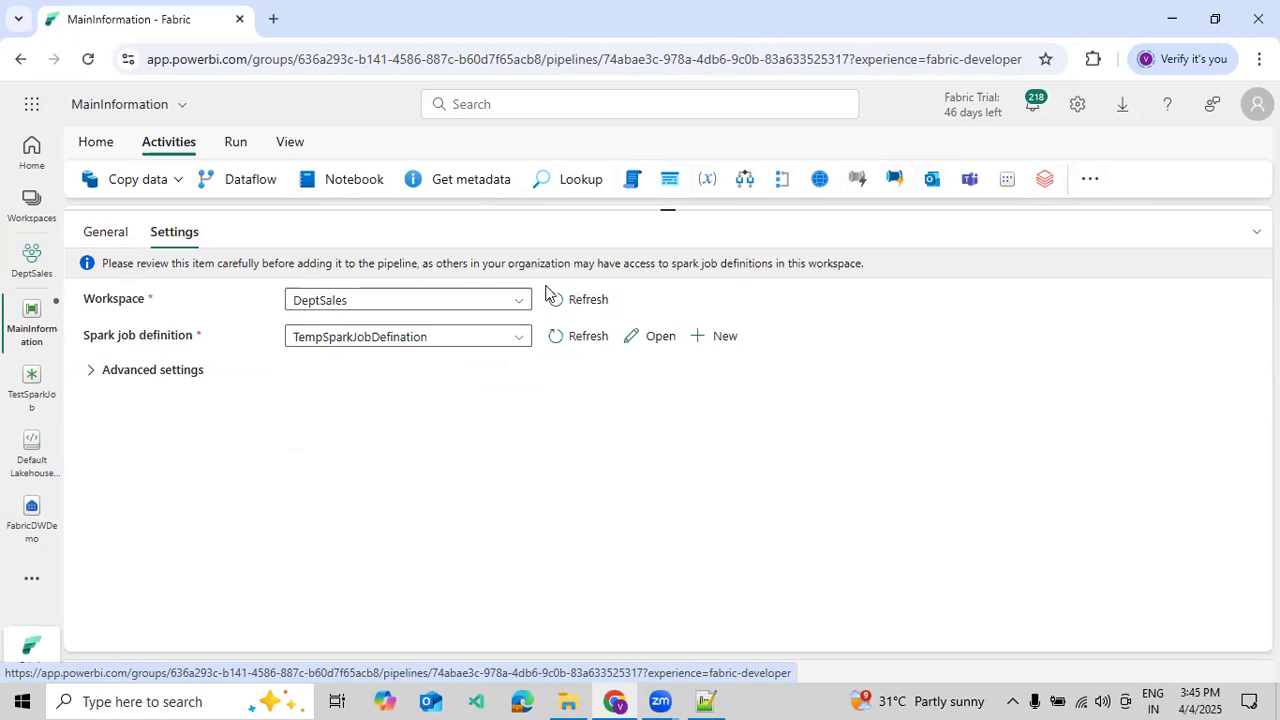
click(97, 370)
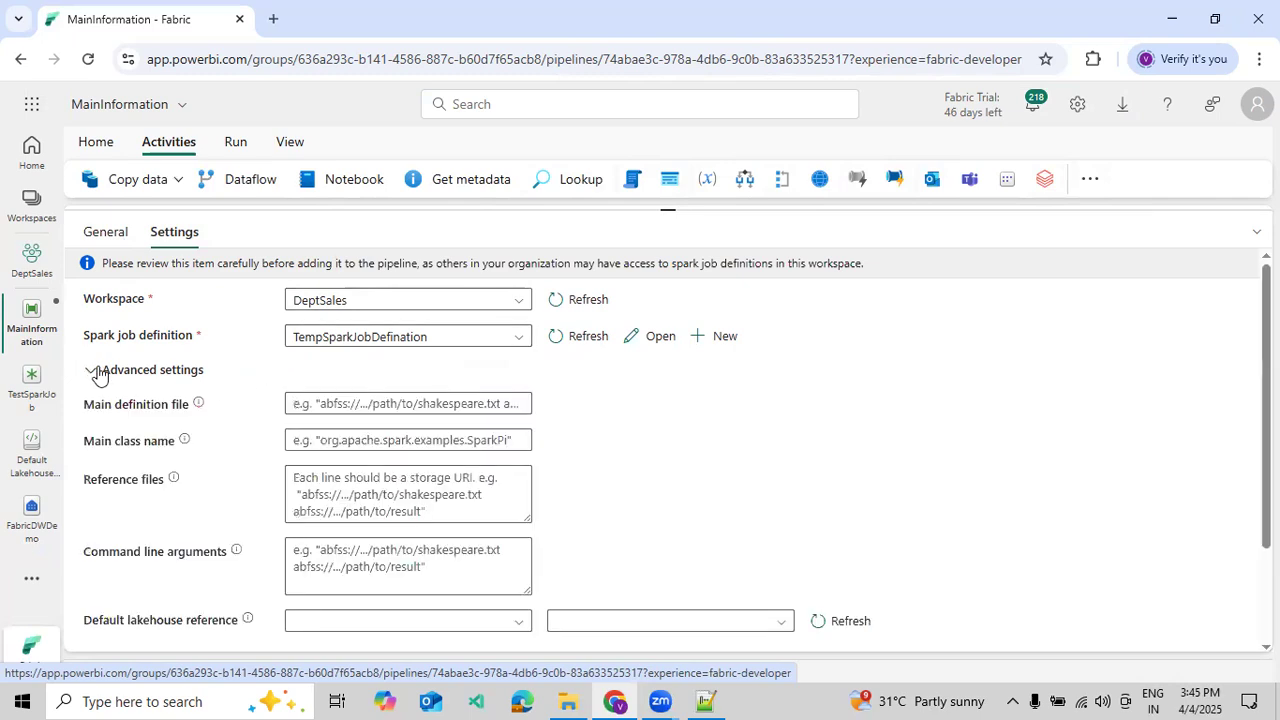
- Examine the activity's advanced settings, including the main definition file, main class name, reference files and command line arguments
scroll(330, 425, down, 2)
scroll(375, 420, up, 1)
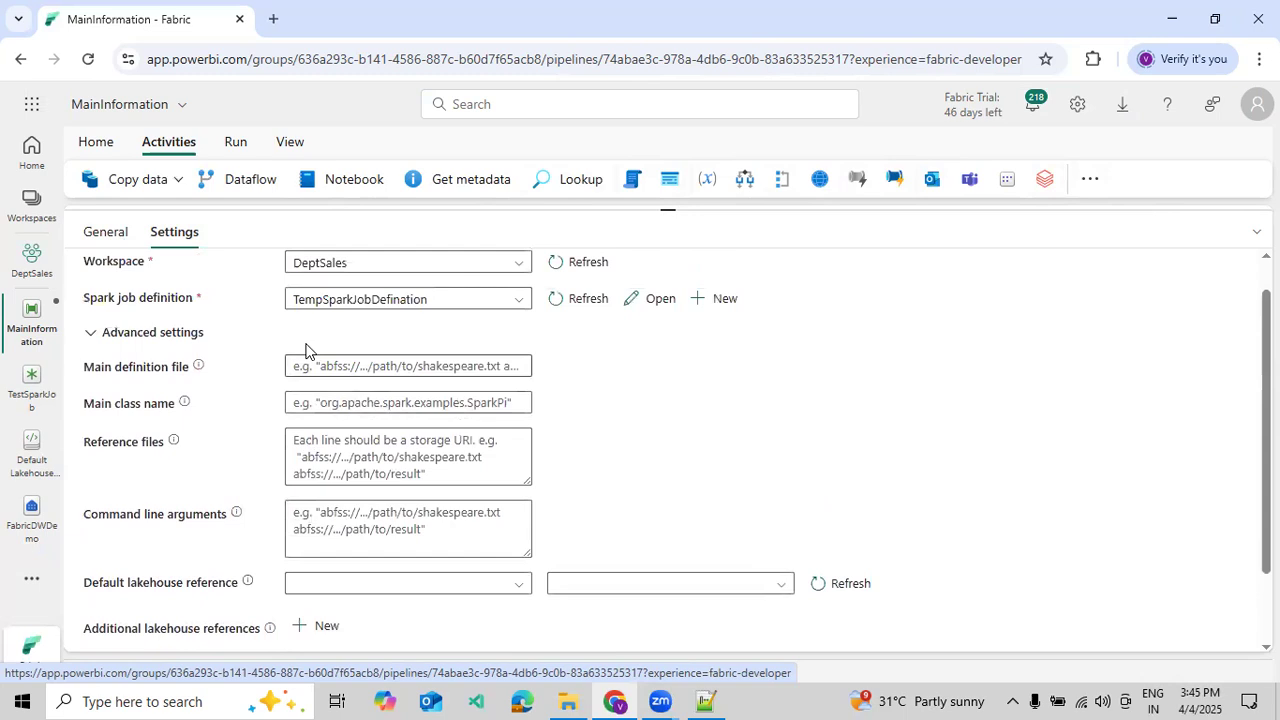
scroll(300, 352, up, 1)
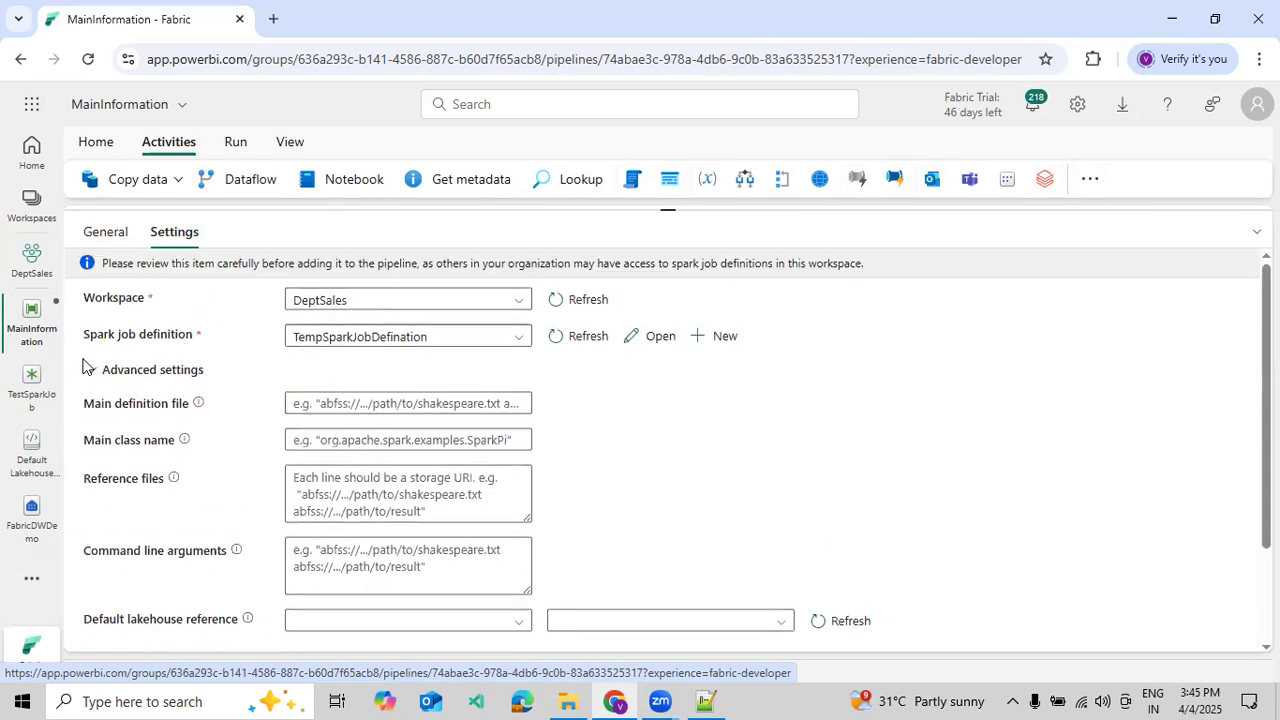
scroll(744, 478, down, 3)
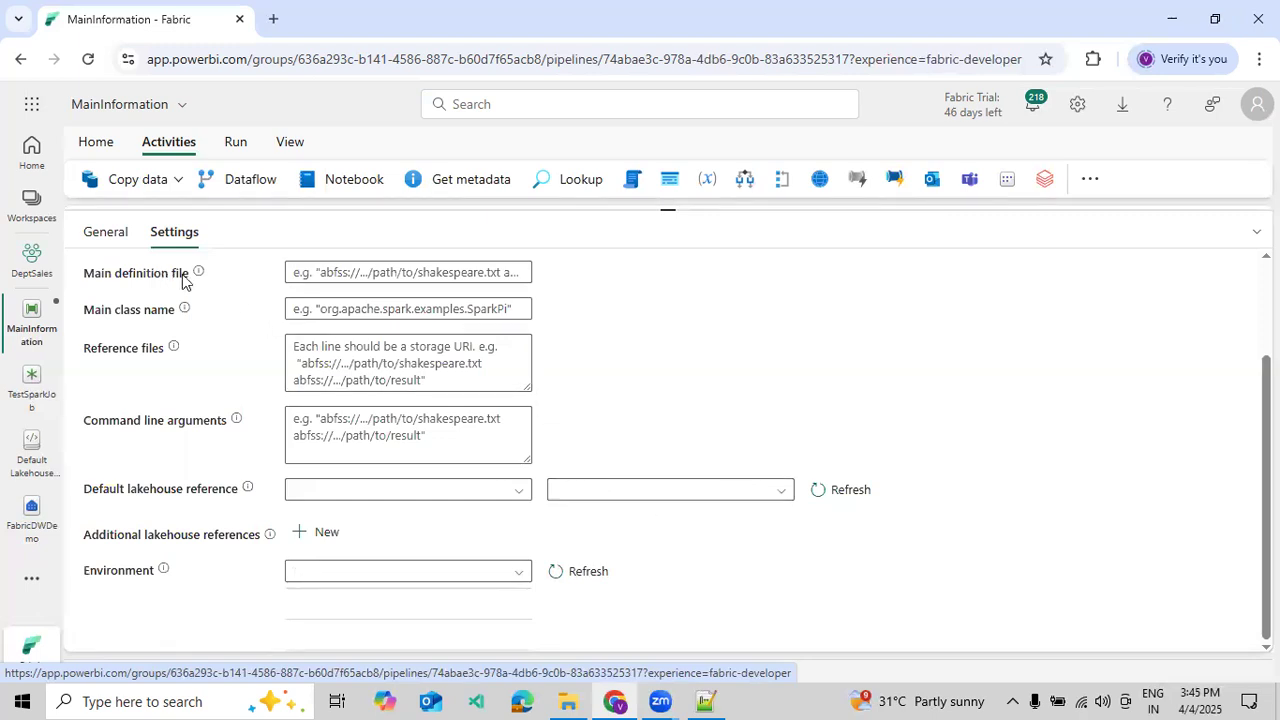
click(364, 272)
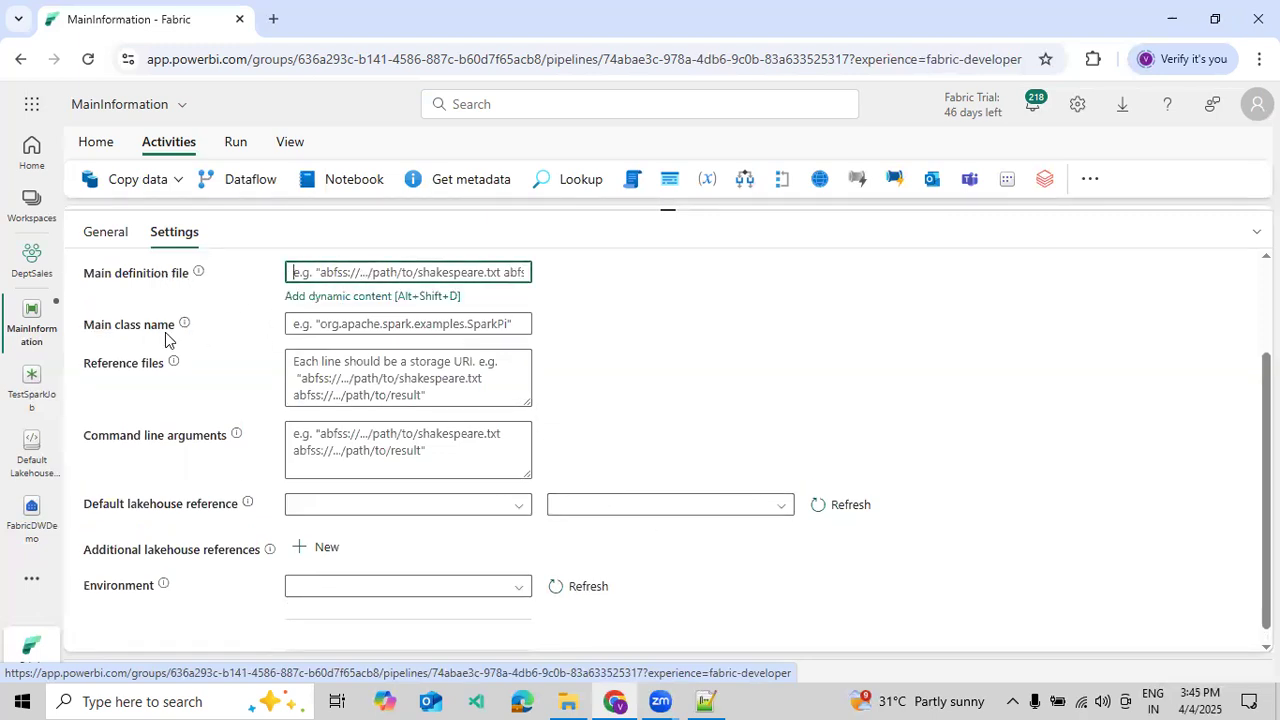
click(346, 331)
click(336, 368)
scroll(336, 375, down, 1)
click(357, 430)
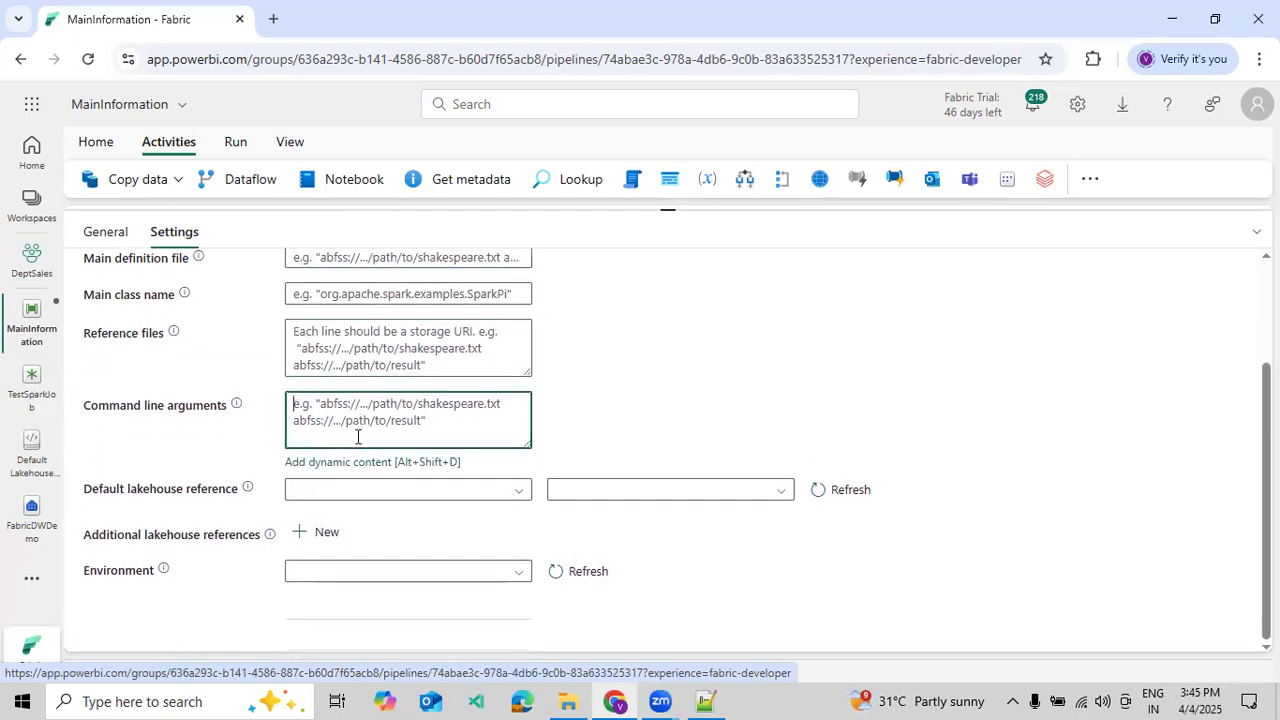
- Choose DeptSales as the workspace of the default lakehouse reference and look through its list of lakehouses without selecting one
click(358, 490)
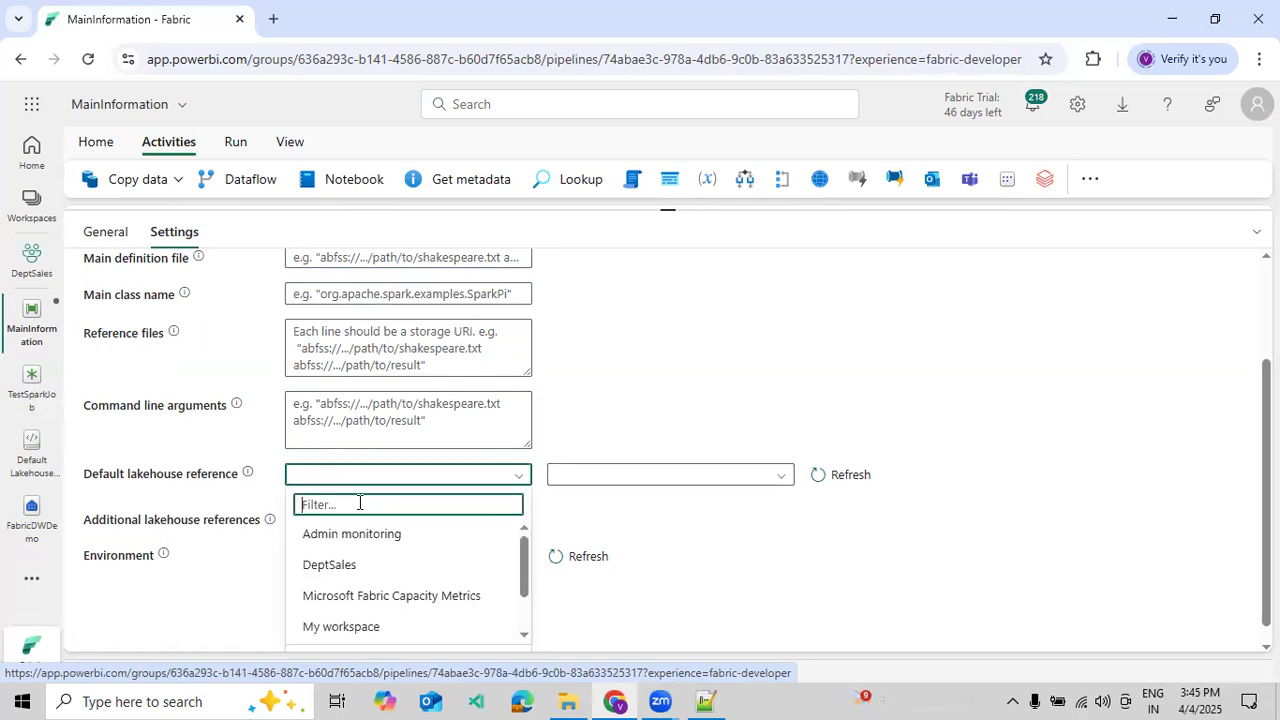
click(355, 566)
click(671, 490)
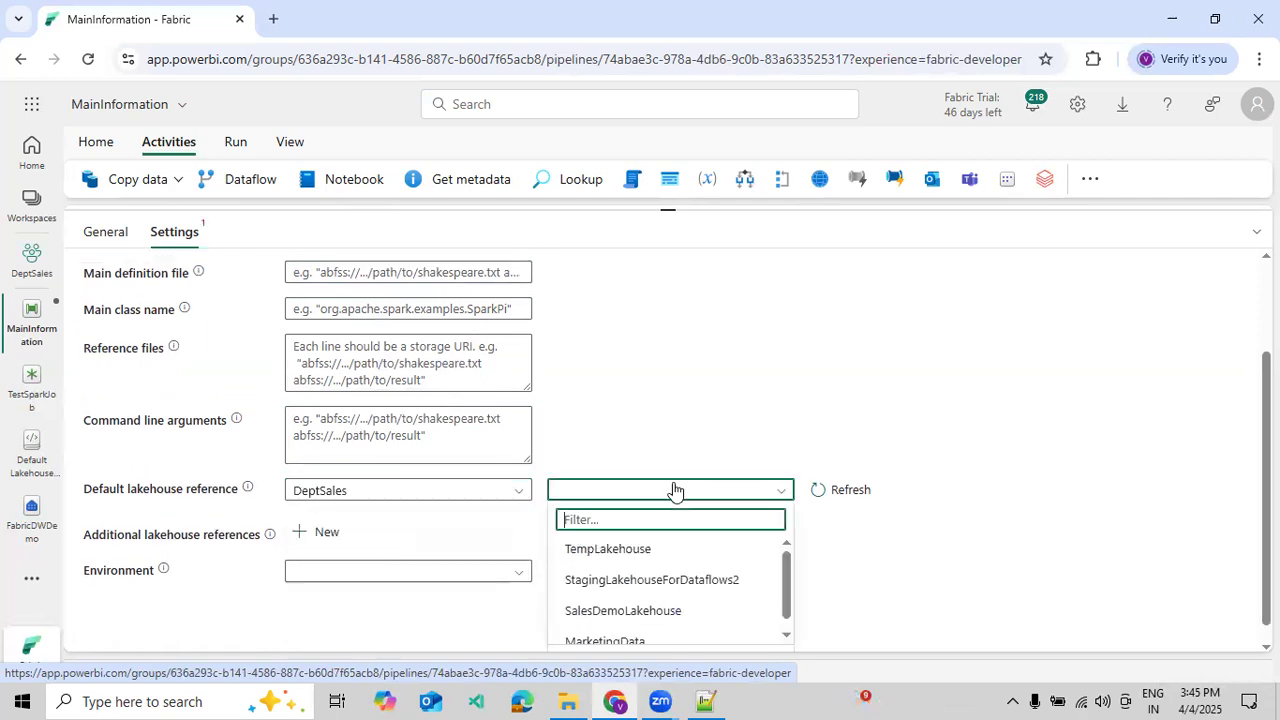
click(877, 536)
click(485, 495)
click(600, 491)
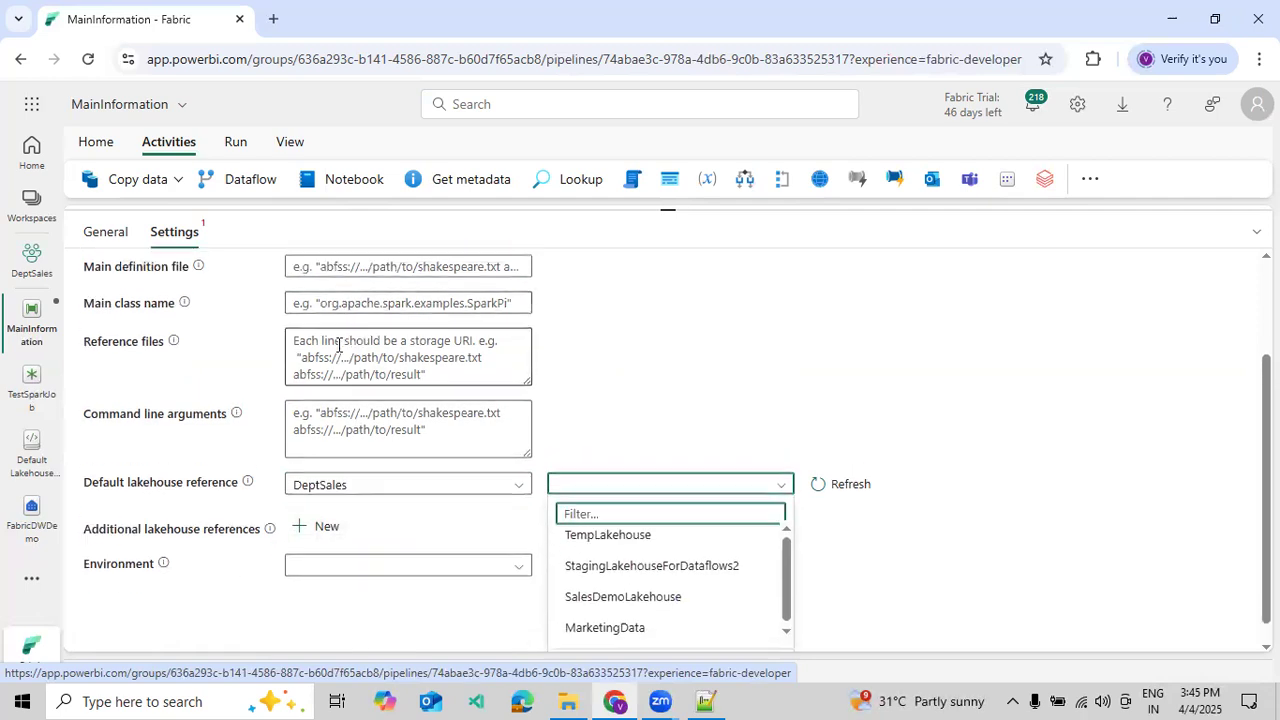
- Open the expression builder for the main definition file, look through its variables, functions, parameters and system variables, and cancel it
scroll(360, 400, up, 2)
click(385, 403)
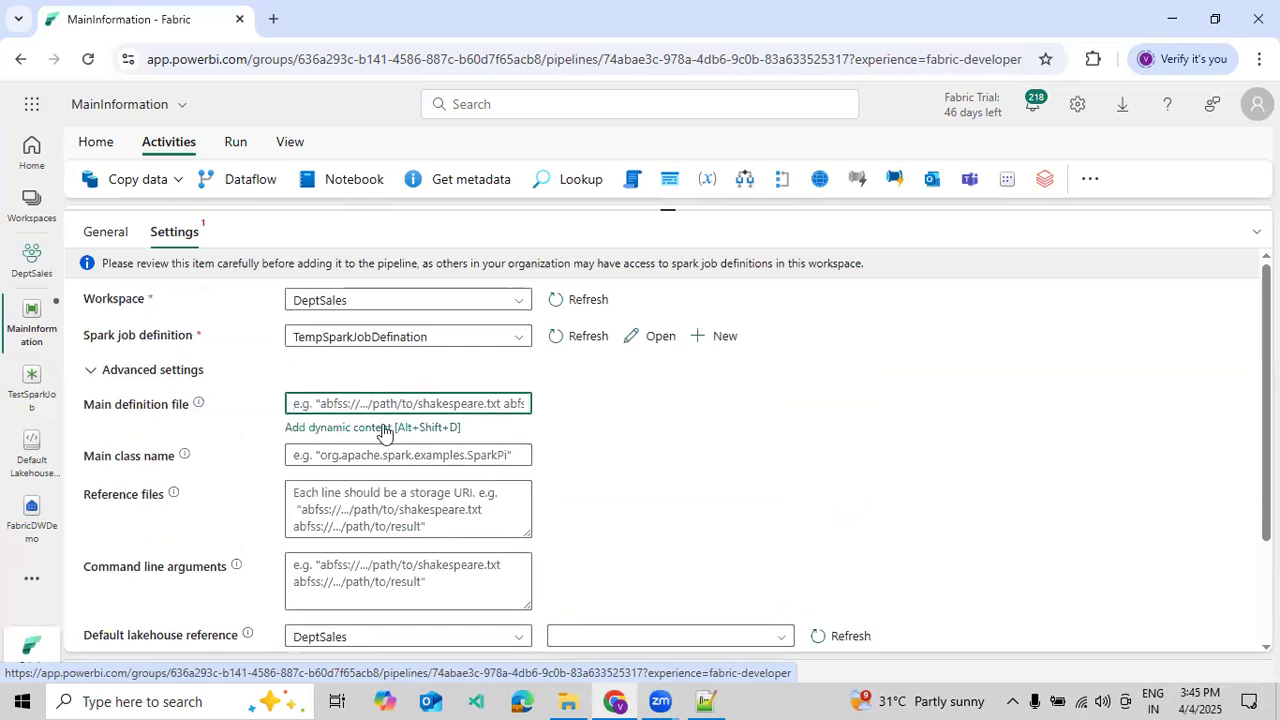
click(385, 427)
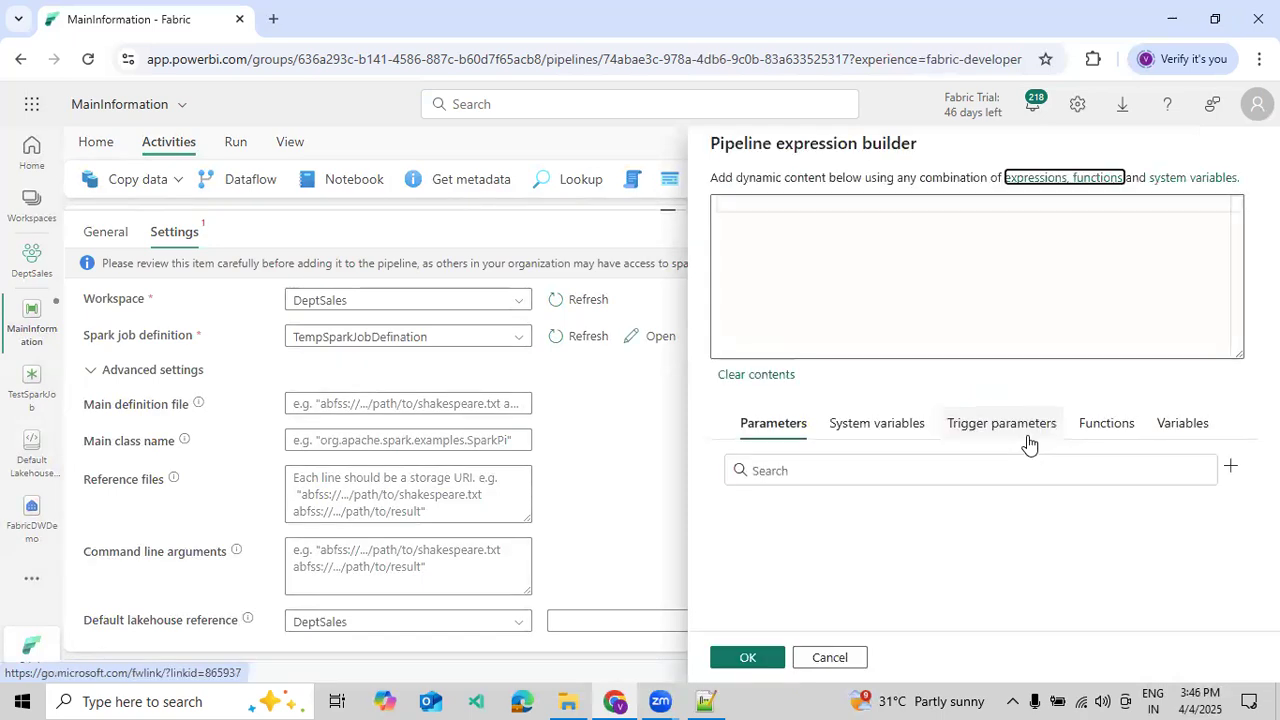
click(1165, 421)
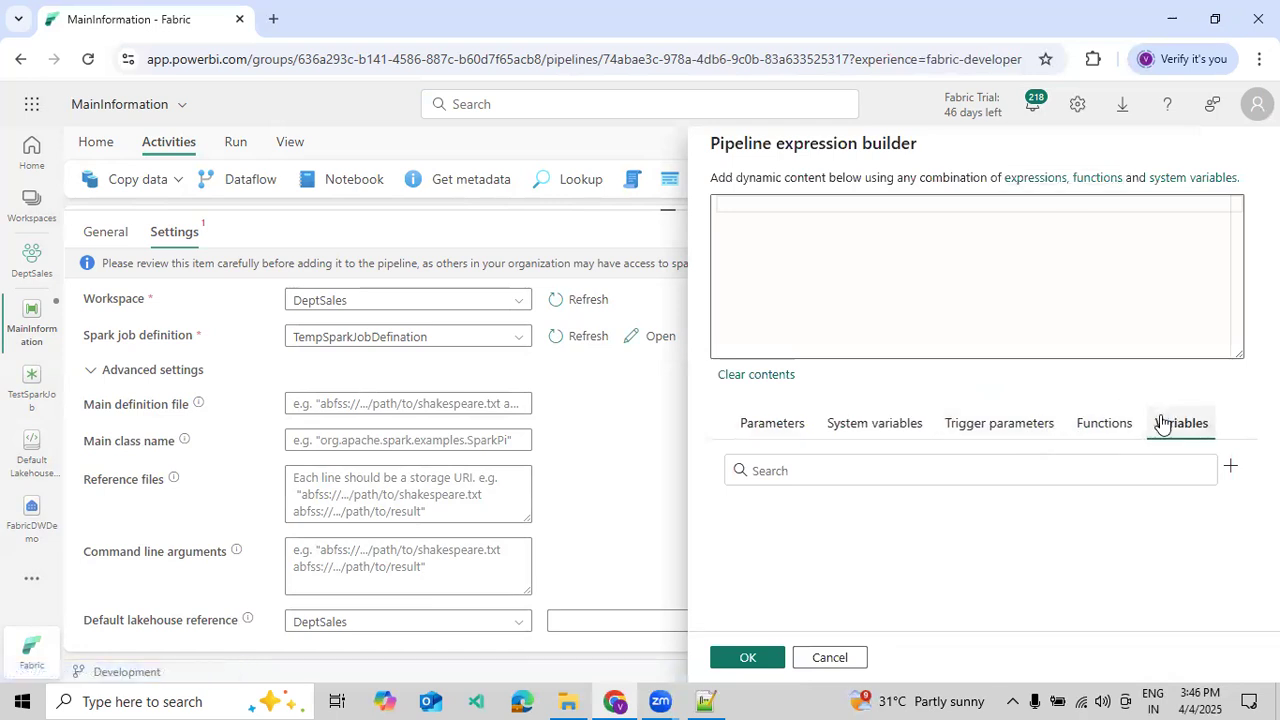
click(1112, 424)
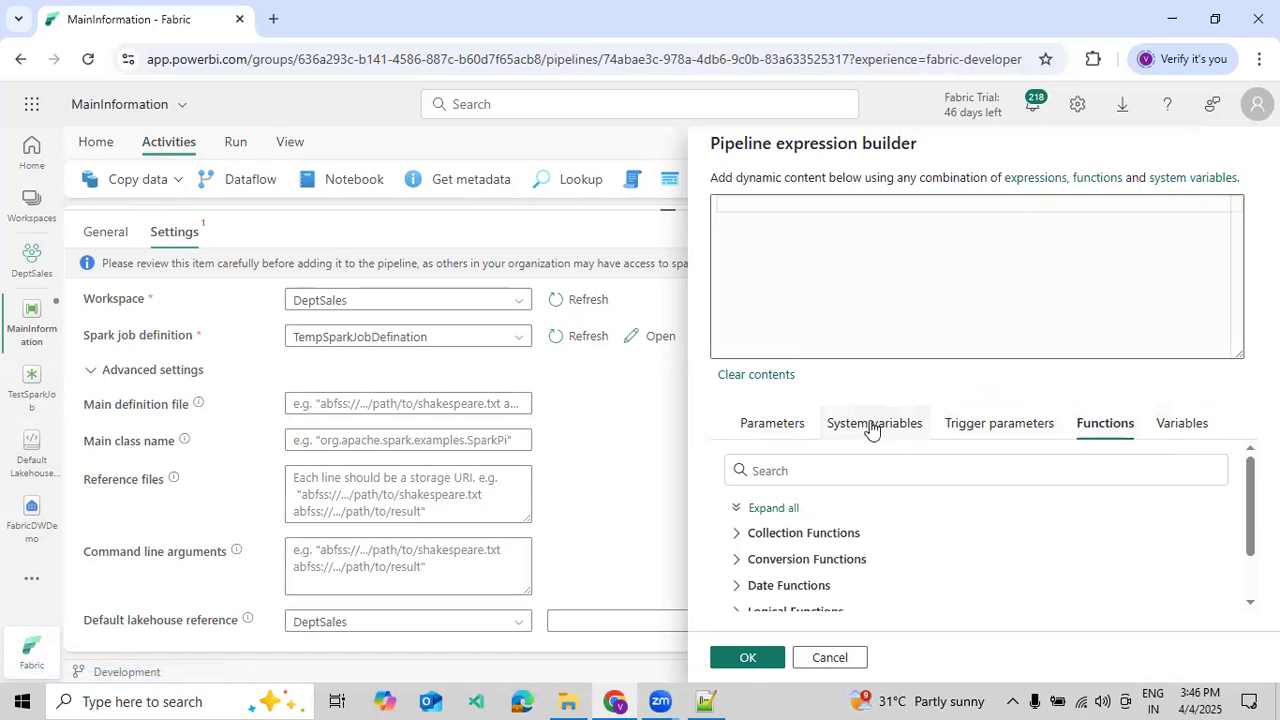
click(803, 430)
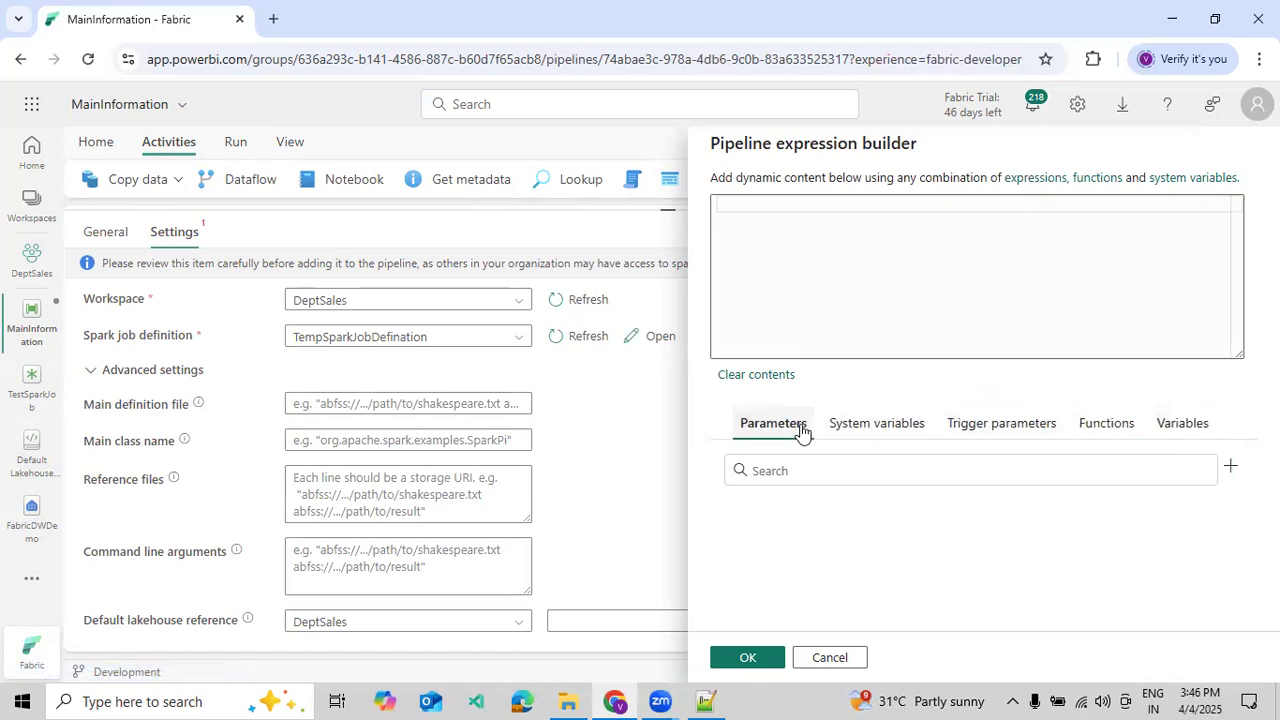
click(868, 428)
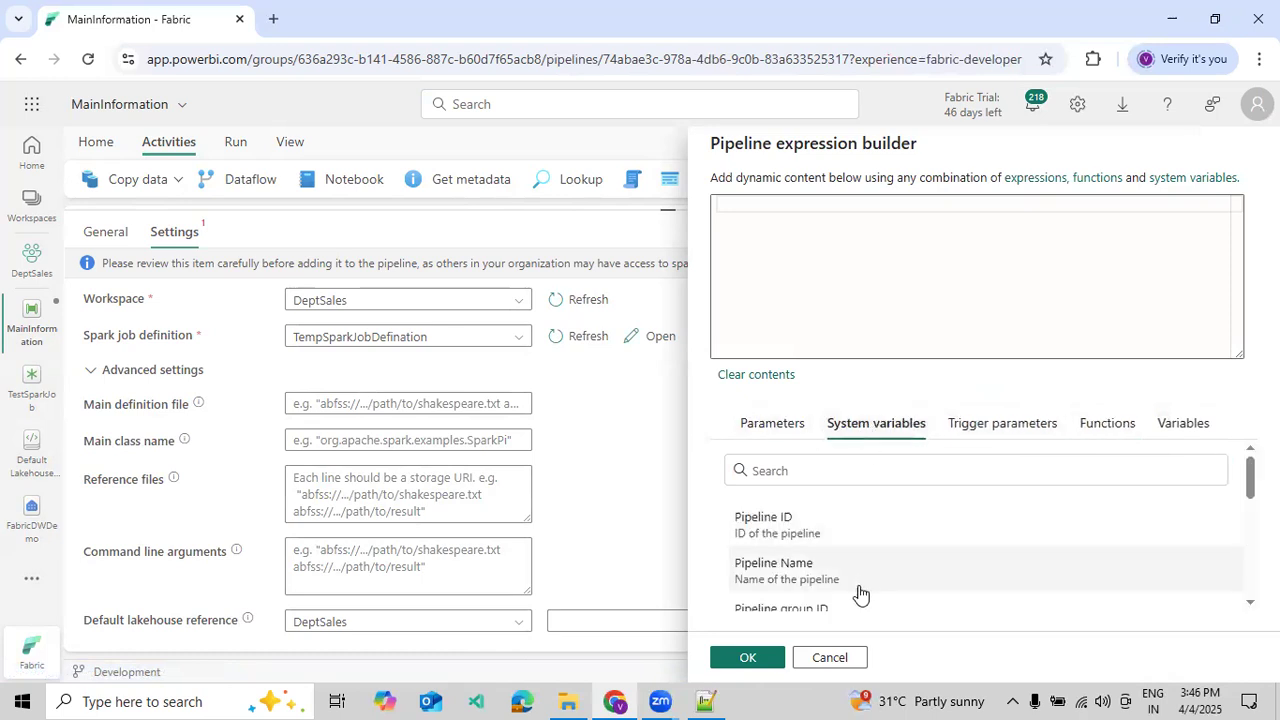
click(840, 657)
- Collapse and re-expand the advanced settings and look over the available fields
click(469, 401)
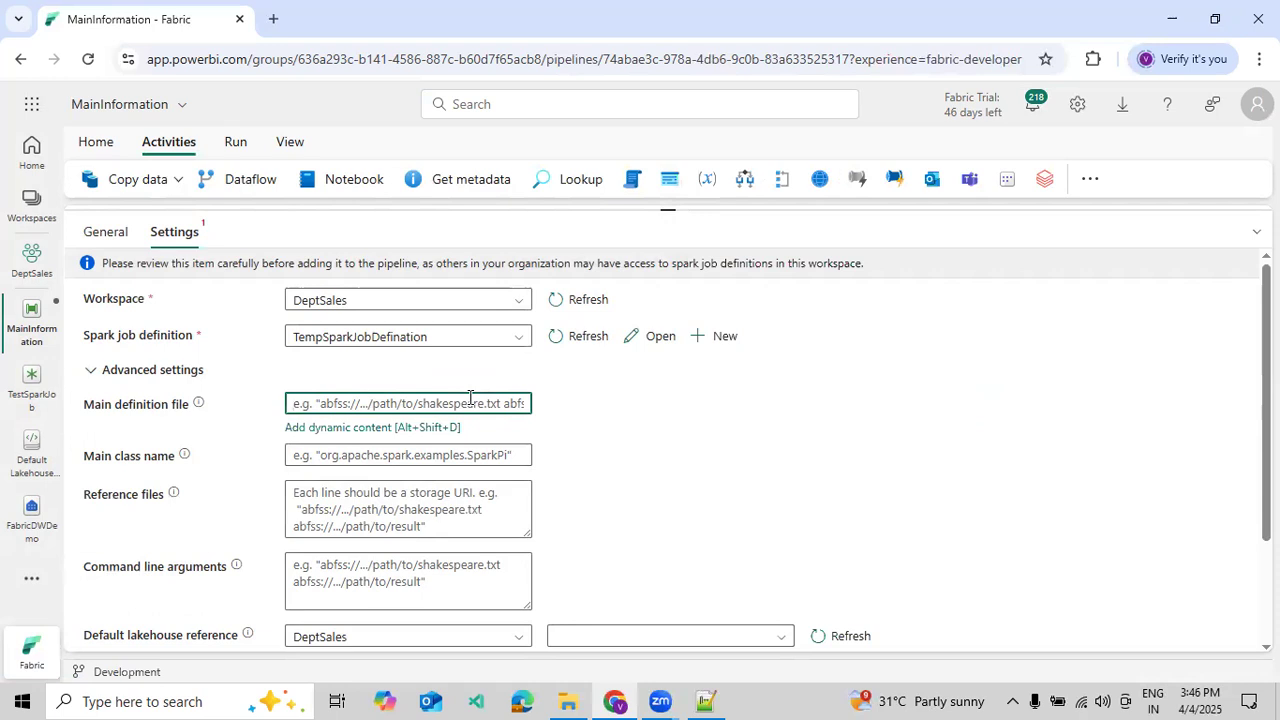
click(90, 372)
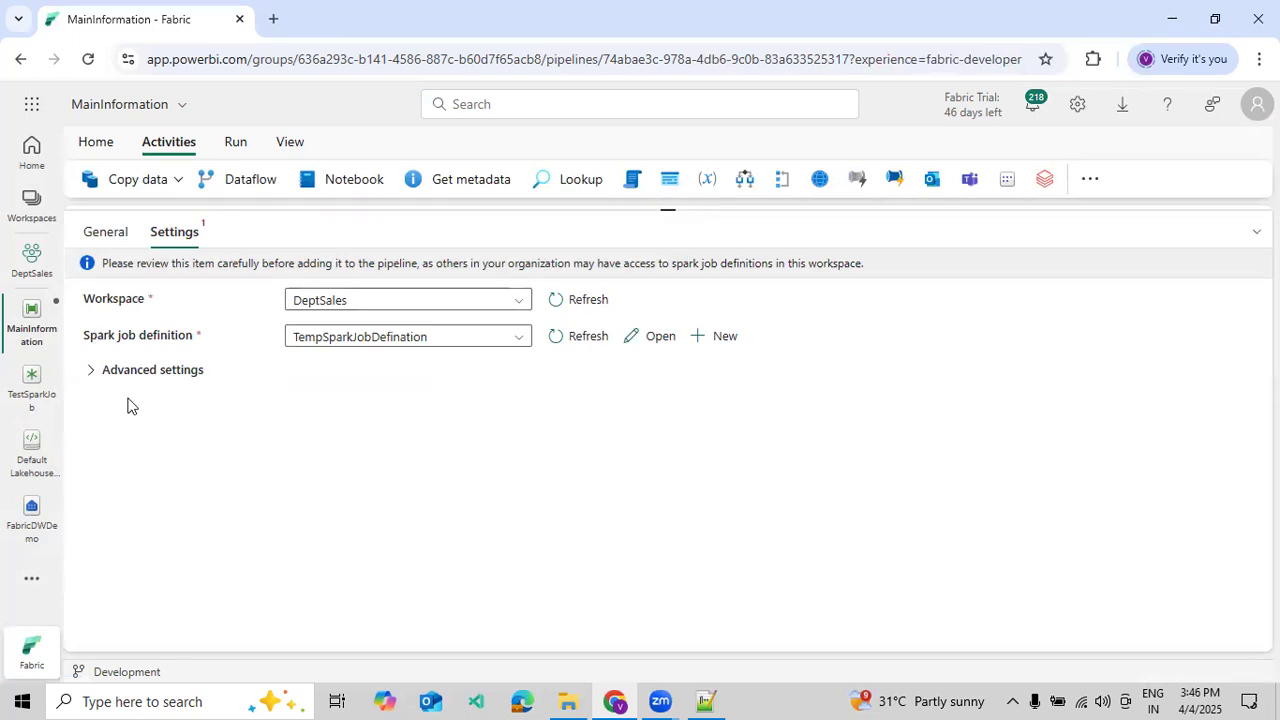
click(93, 372)
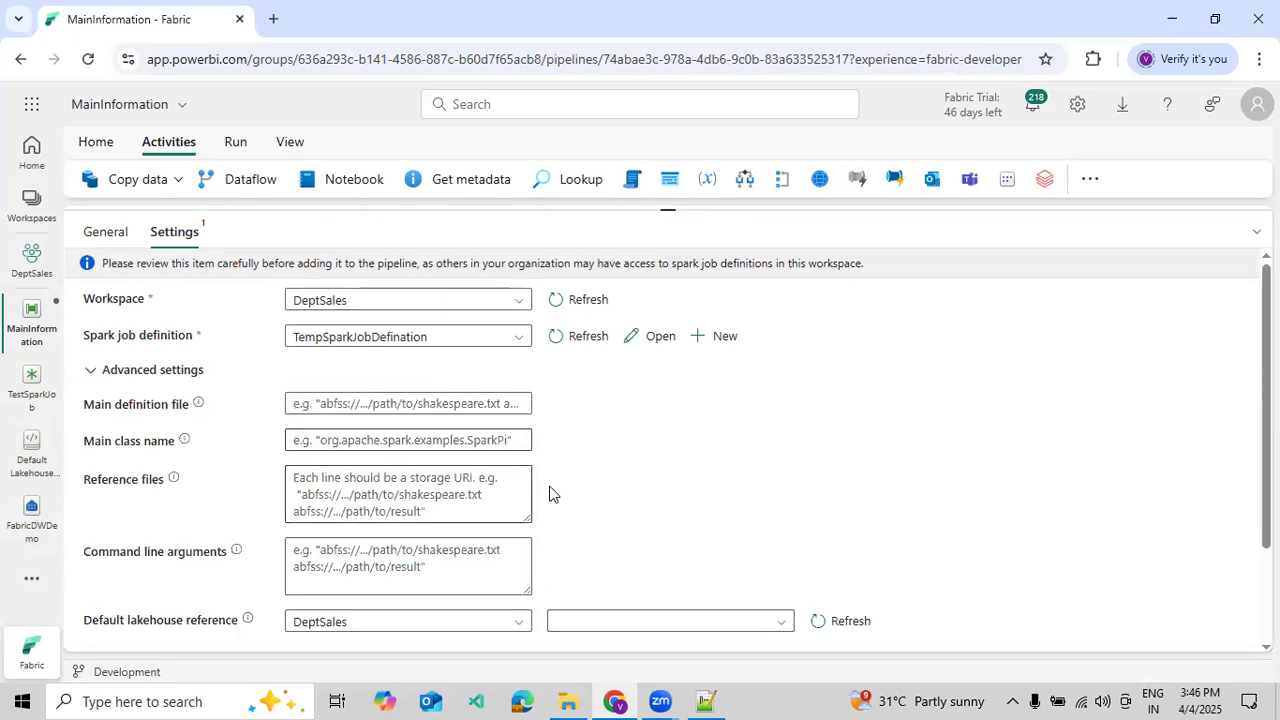
scroll(642, 507, down, 2)
scroll(655, 498, up, 2)
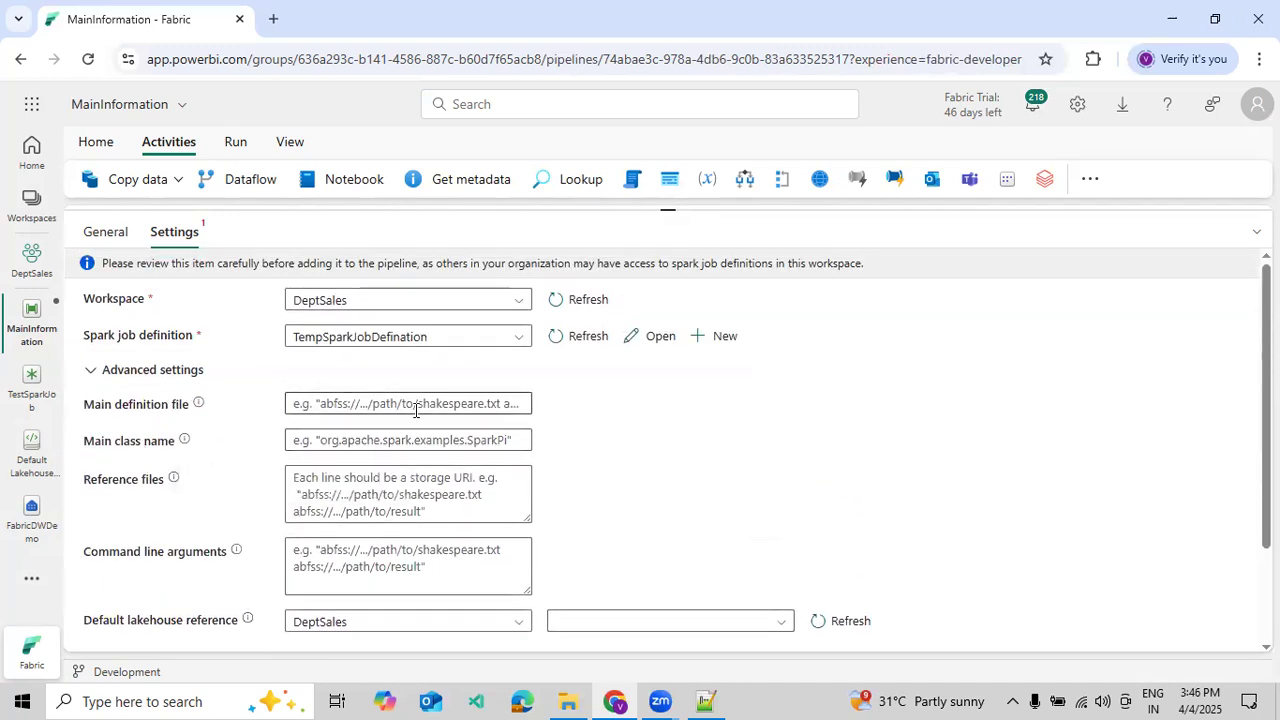
- Open the dynamic content builder for the command line arguments and close it without adding an expression
click(412, 485)
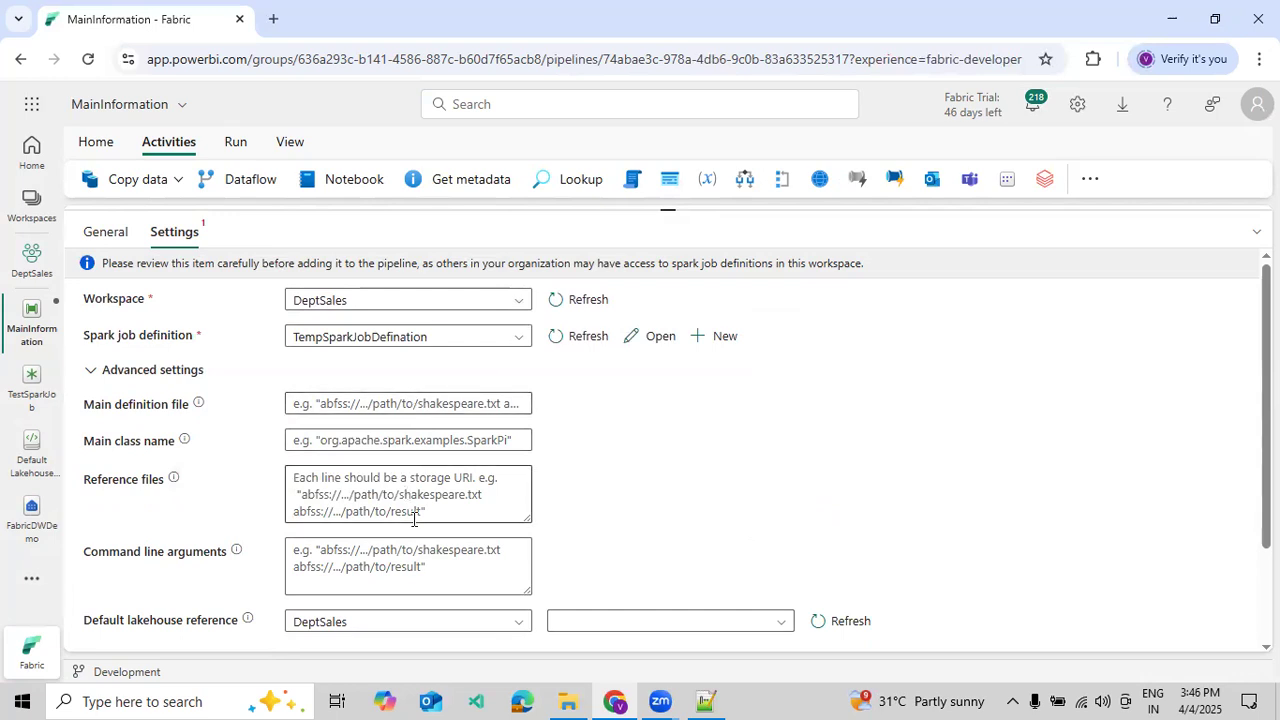
click(410, 583)
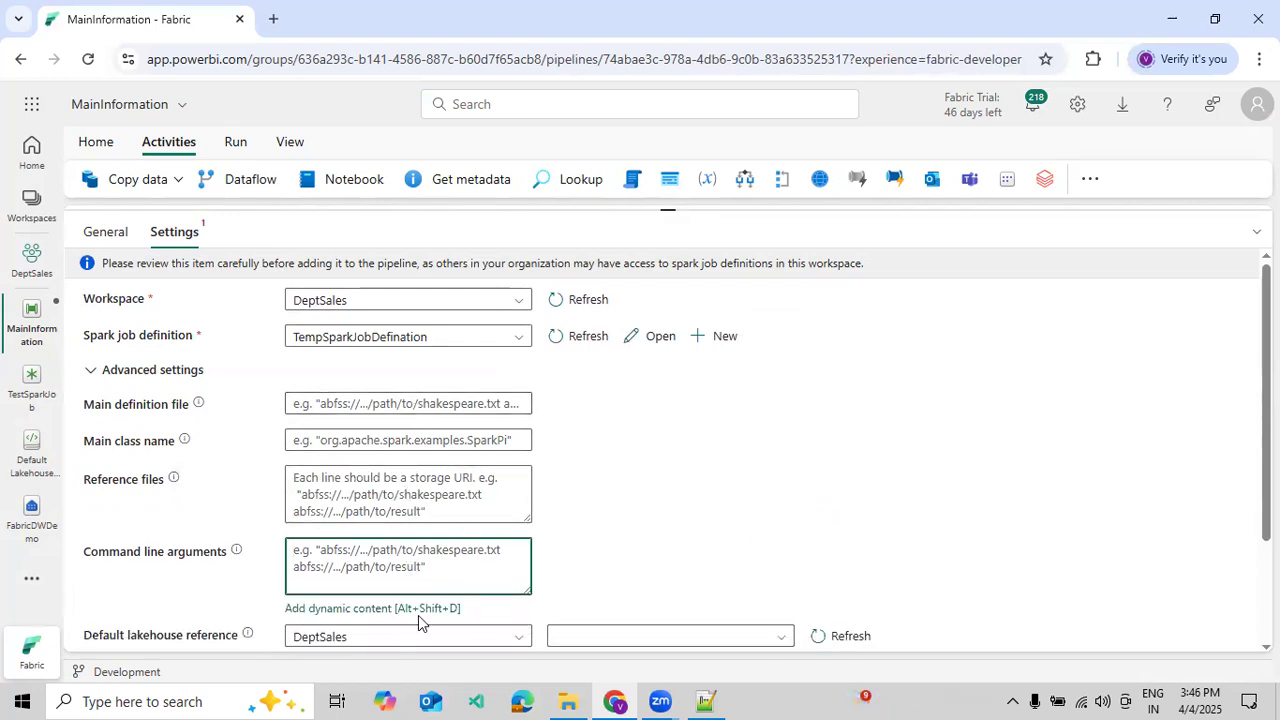
click(418, 615)
click(430, 573)
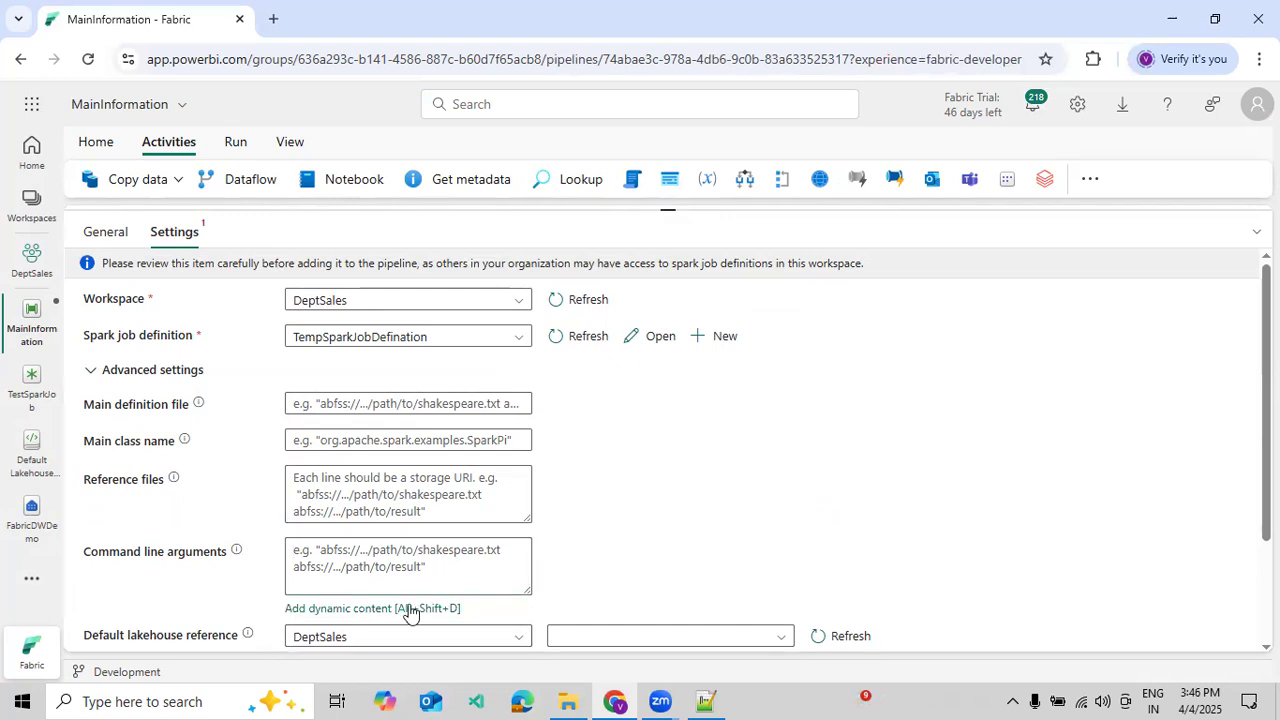
click(410, 609)
click(828, 657)
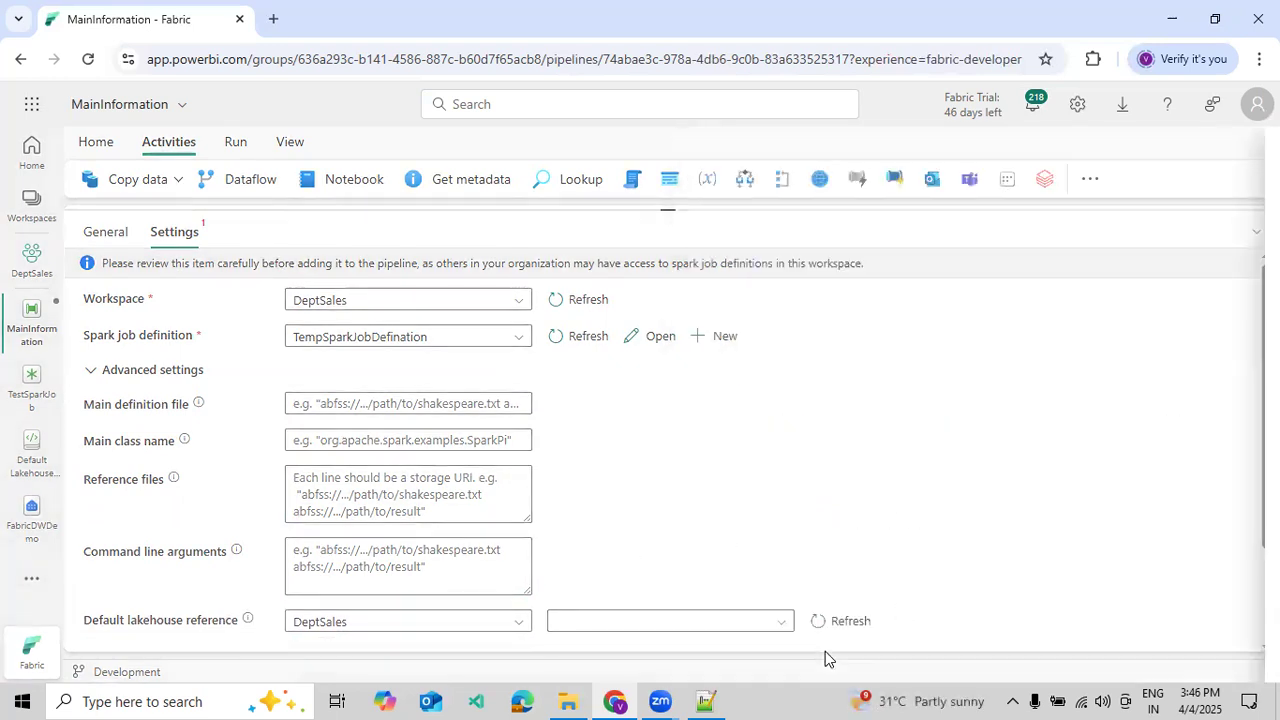
- Shrink the settings area to reveal the pipeline canvas and deselect the Test Job Data activity
drag(660, 210, 666, 462)
click(701, 372)
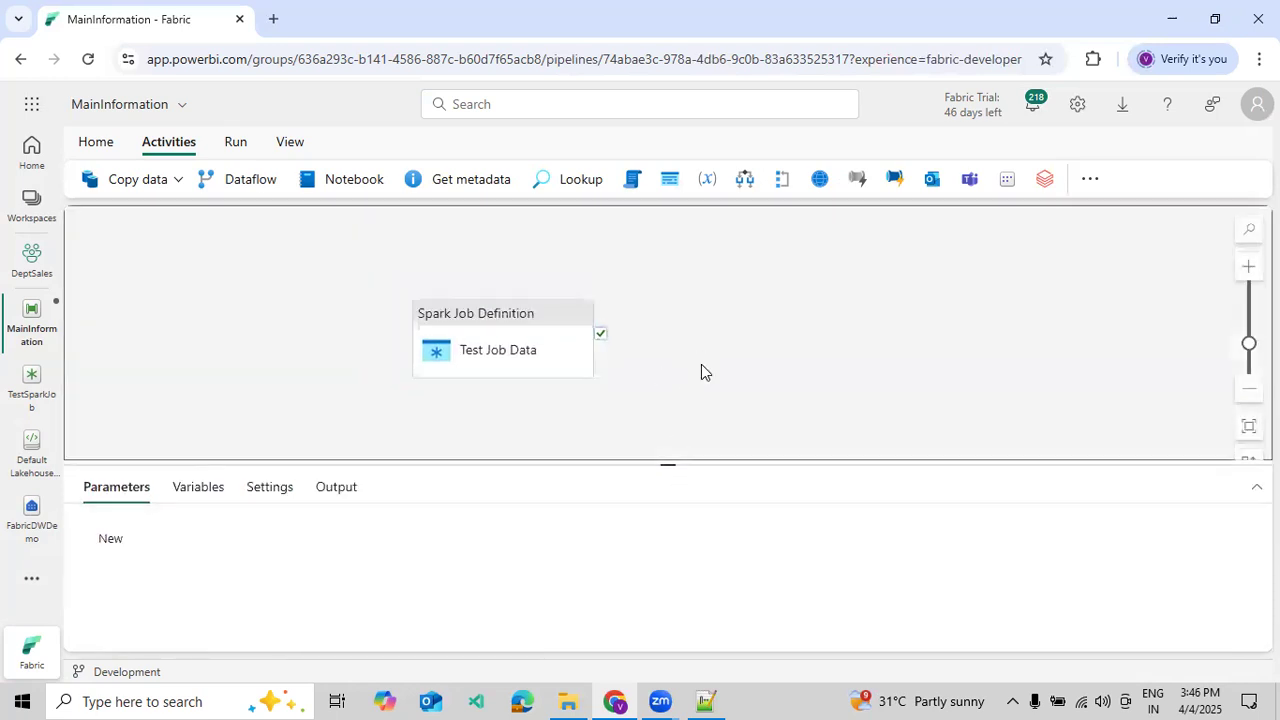